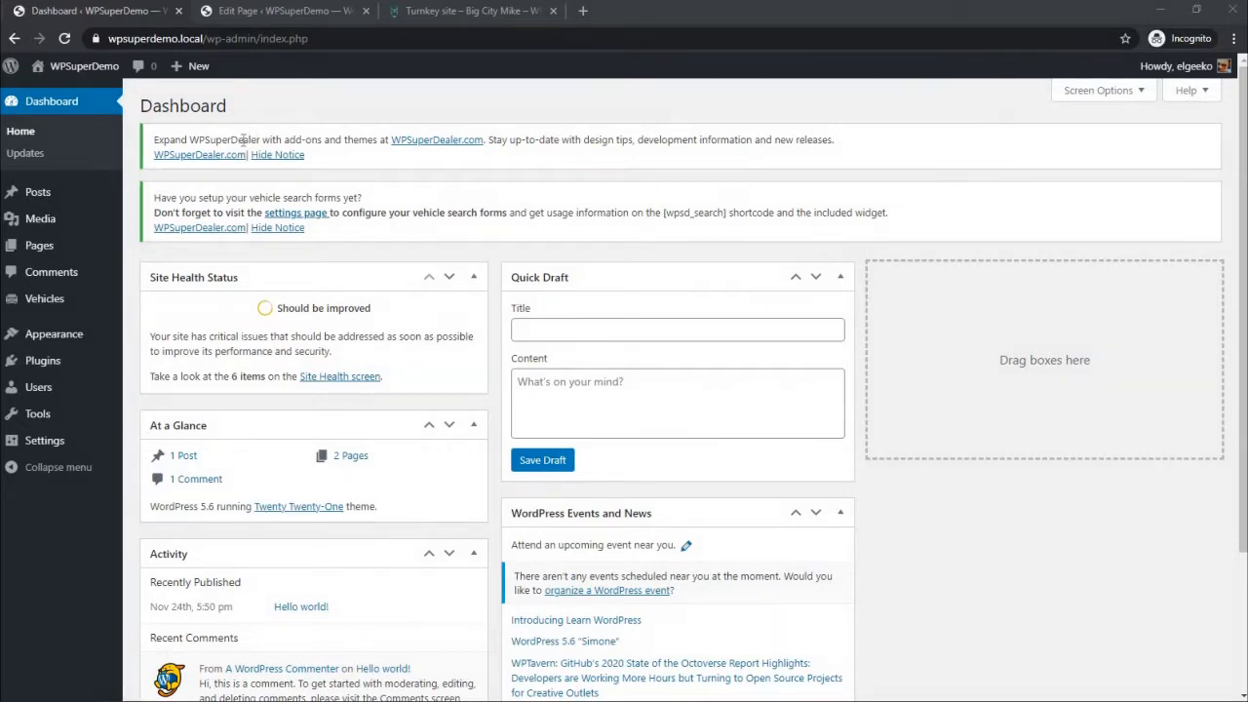
Open the General options of the vehicle settings and read the help for the Search Results Page option
mouse_move(89, 306)
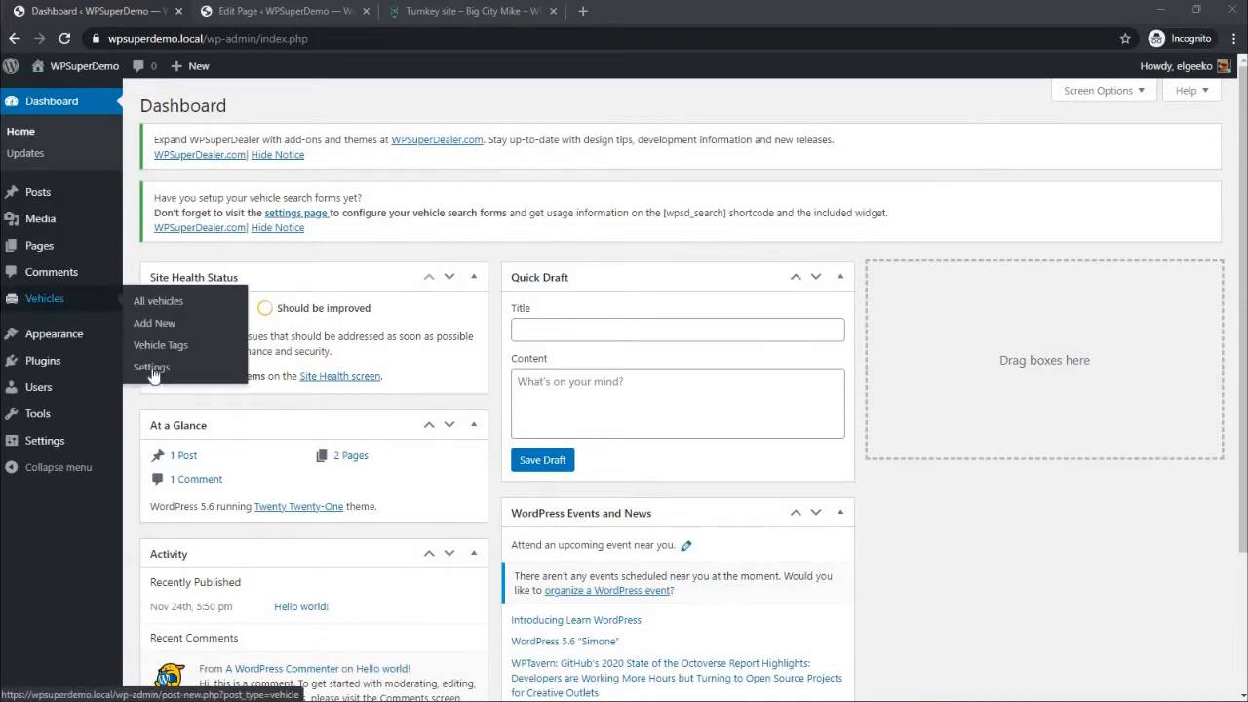
left_click(151, 370)
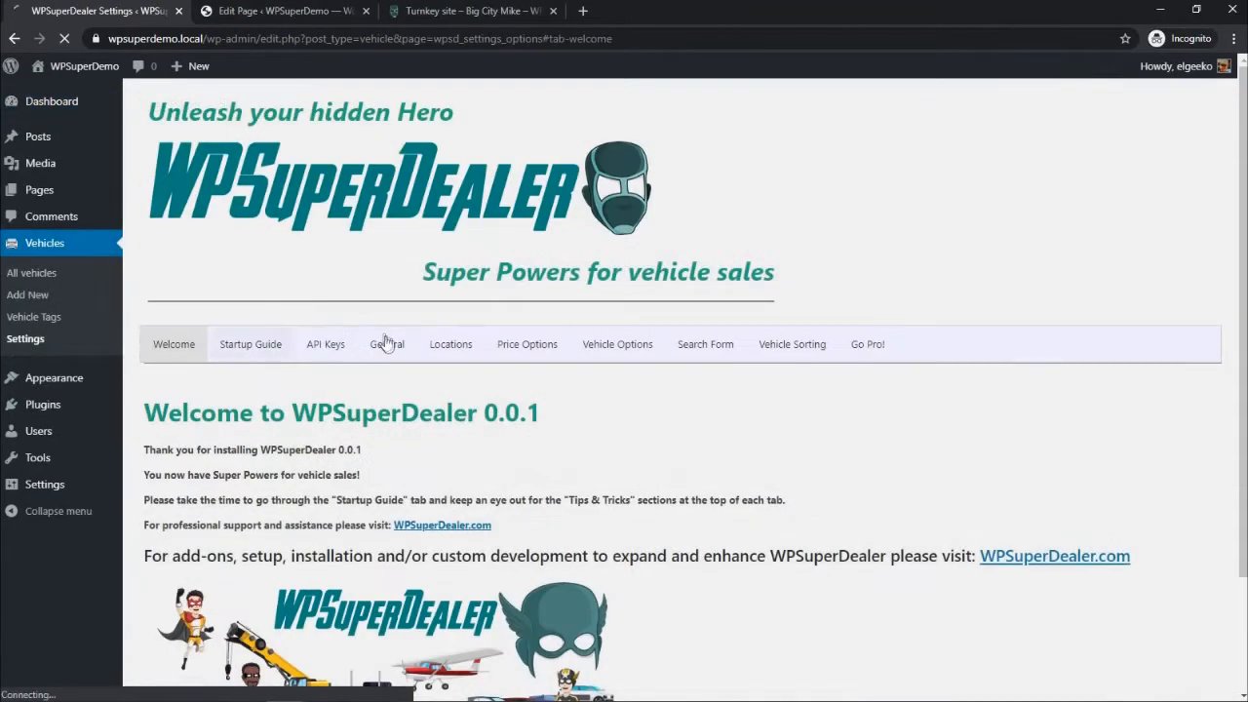
left_click(387, 344)
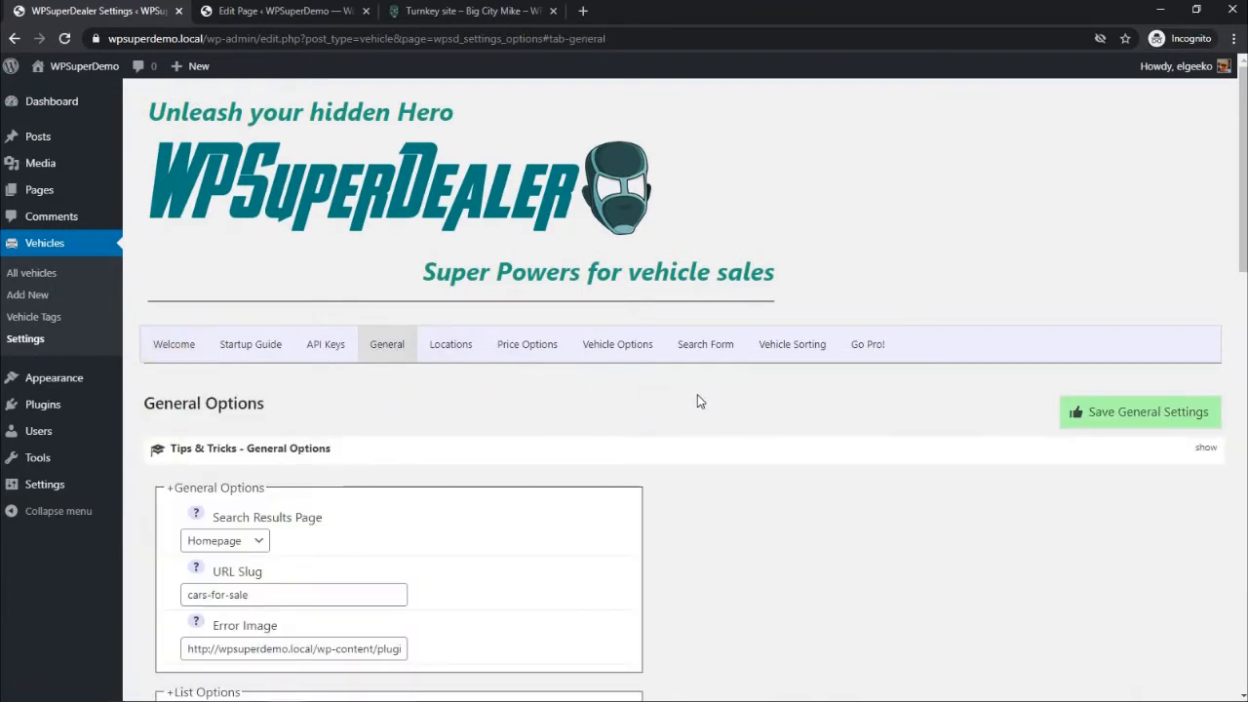
scroll(516, 351, "down", 3)
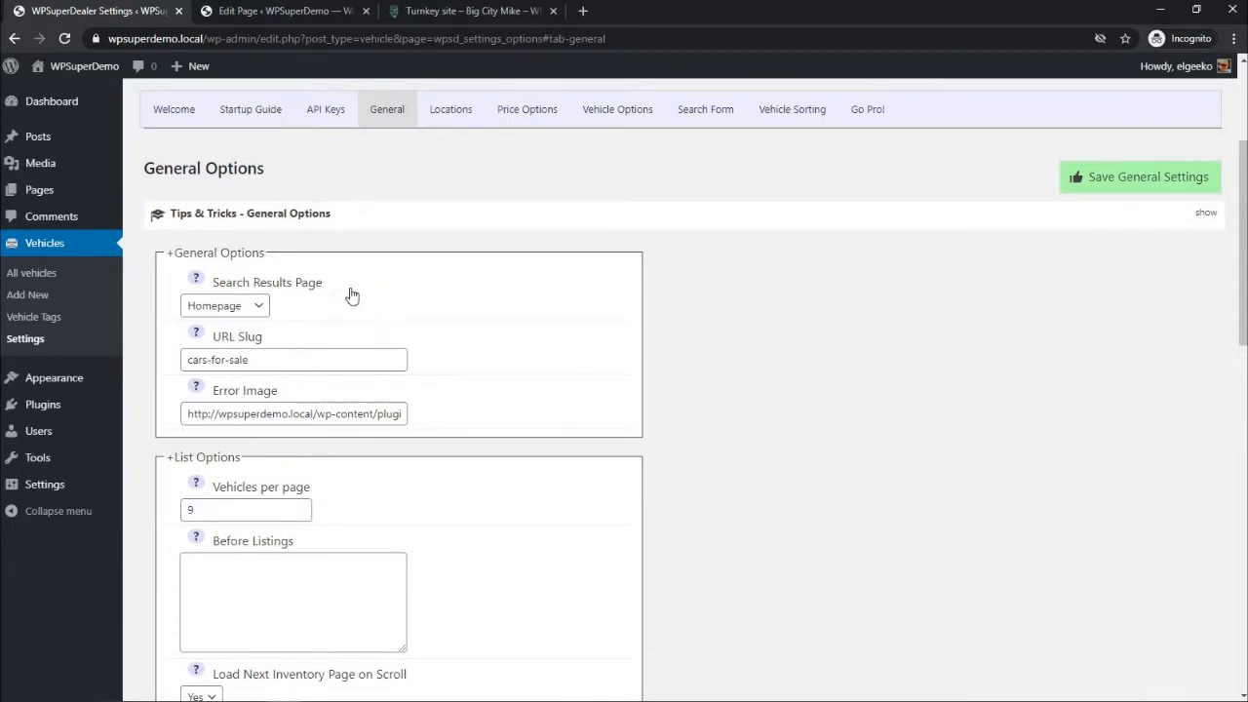
mouse_move(200, 281)
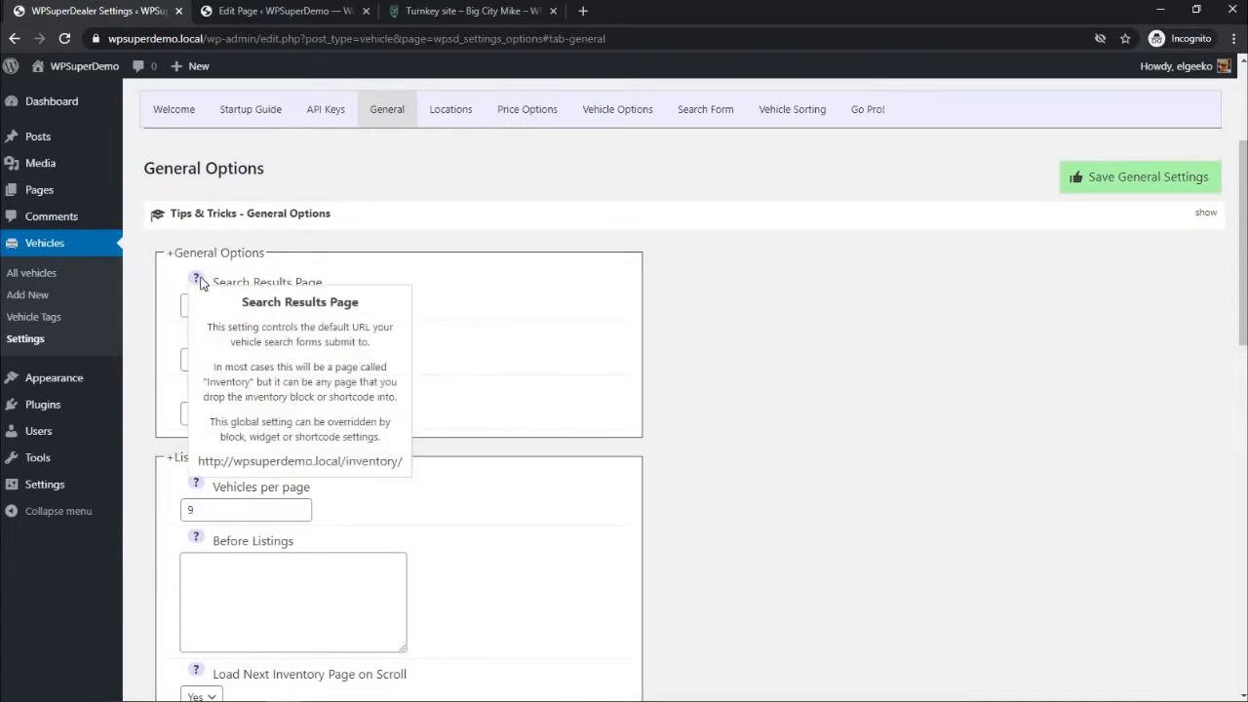
mouse_move(195, 338)
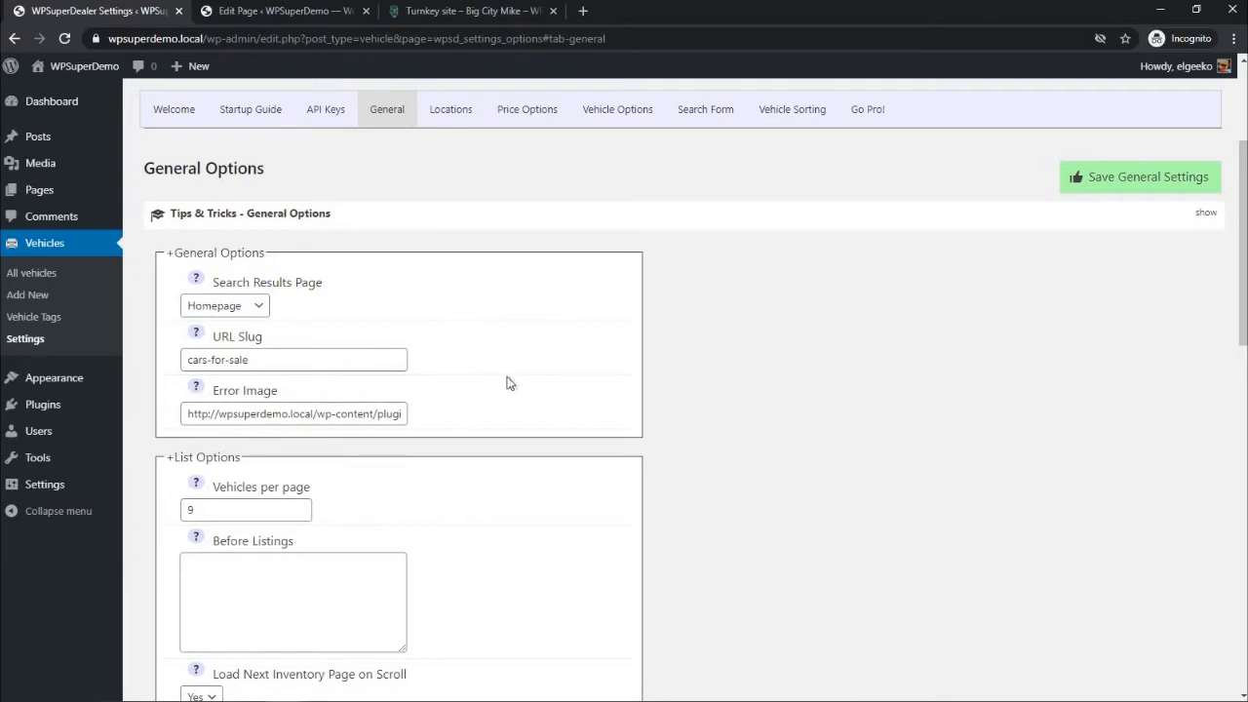
Examine the Vehicle Inventory block on the Inventory page and its list settings
left_click(339, 16)
scroll(511, 314, "down", 5)
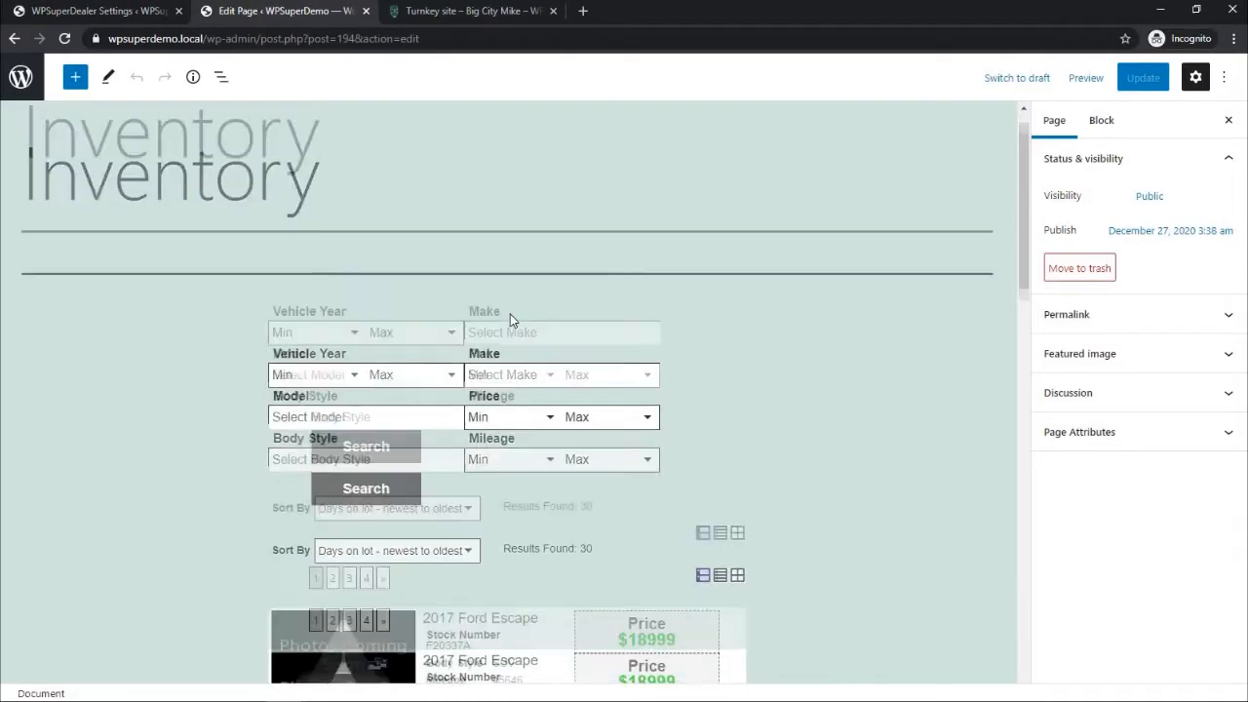
left_click(517, 300)
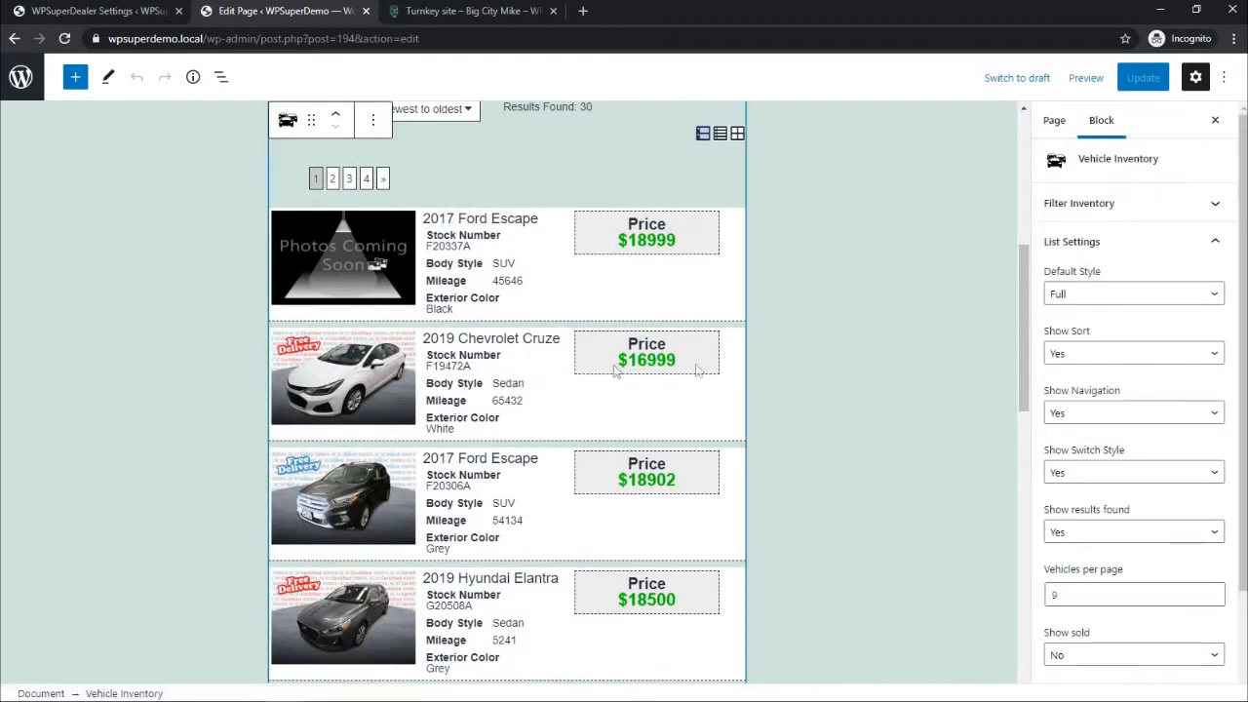
scroll(614, 364, "down", 1)
scroll(1142, 415, "down", 3)
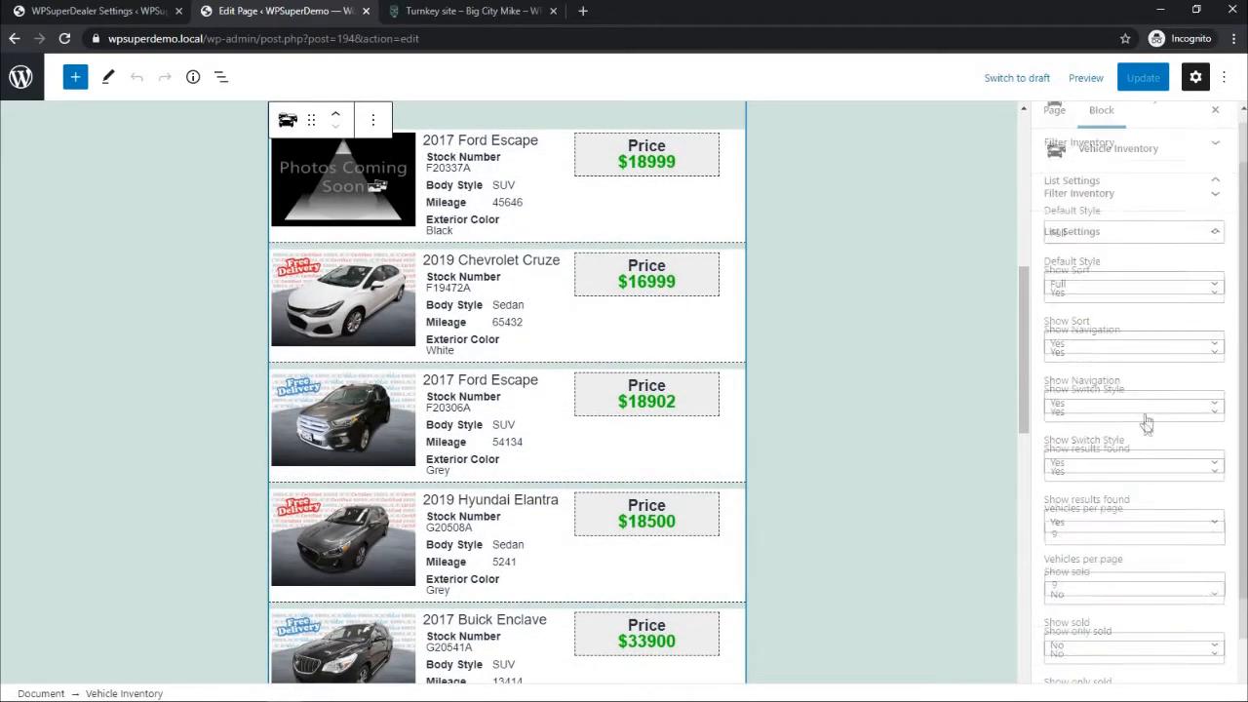
scroll(1142, 397, "up", 3)
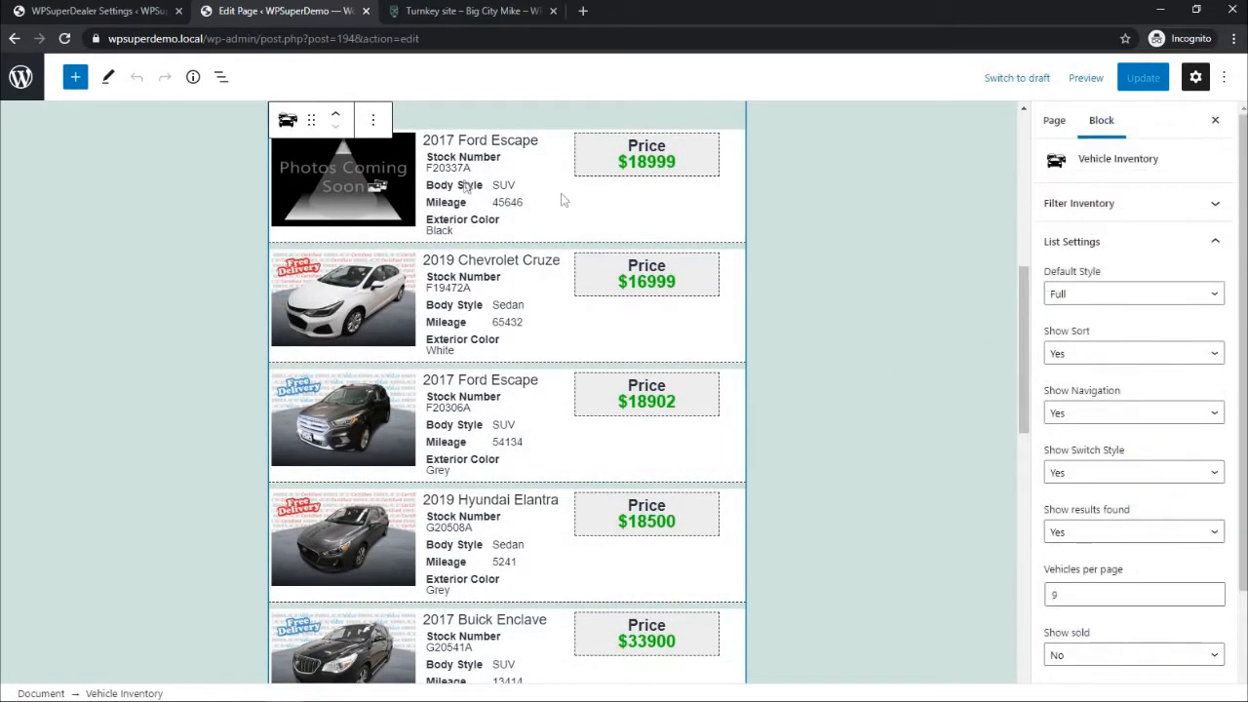
Set the Search Results Page in the general vehicle settings to Inventory
left_click(70, 19)
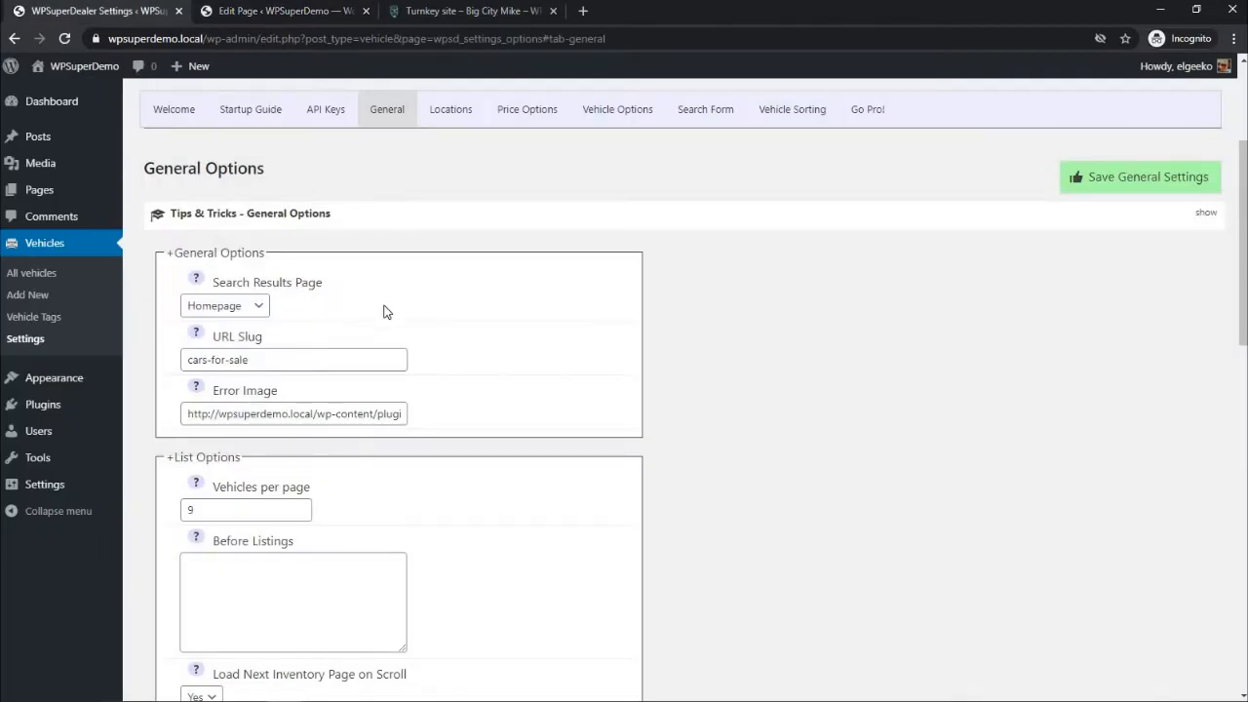
left_click(255, 316)
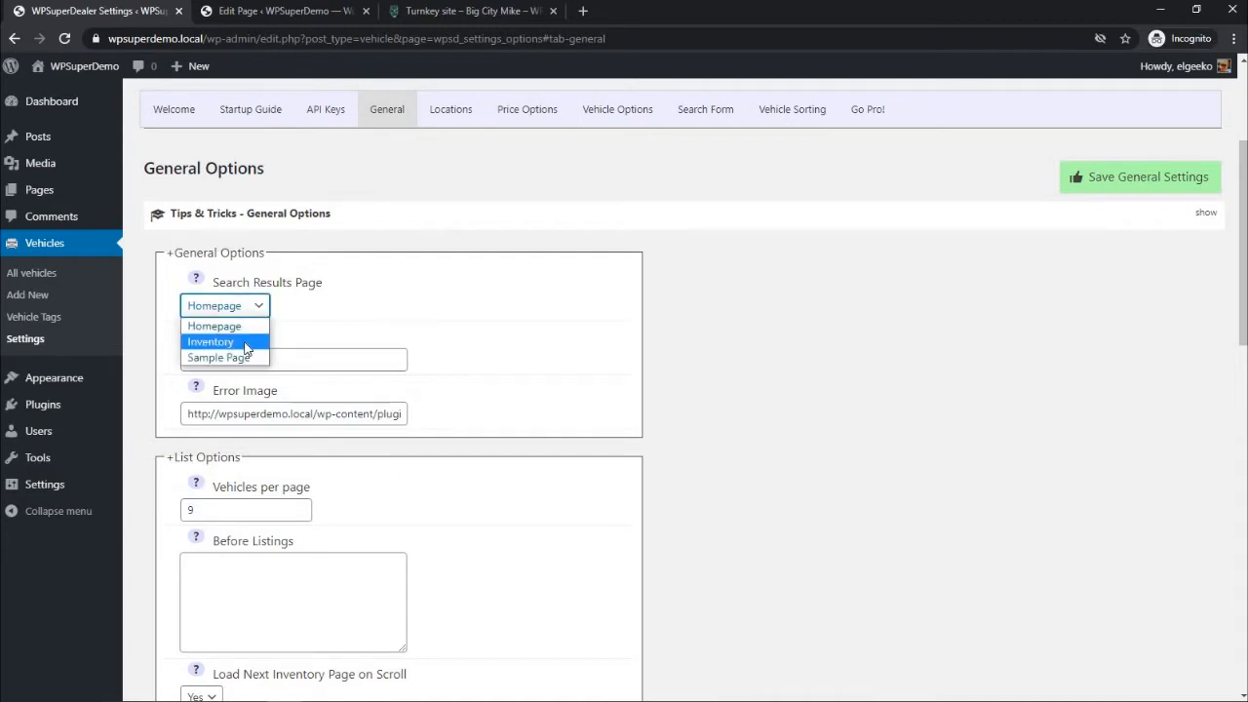
left_click(246, 347)
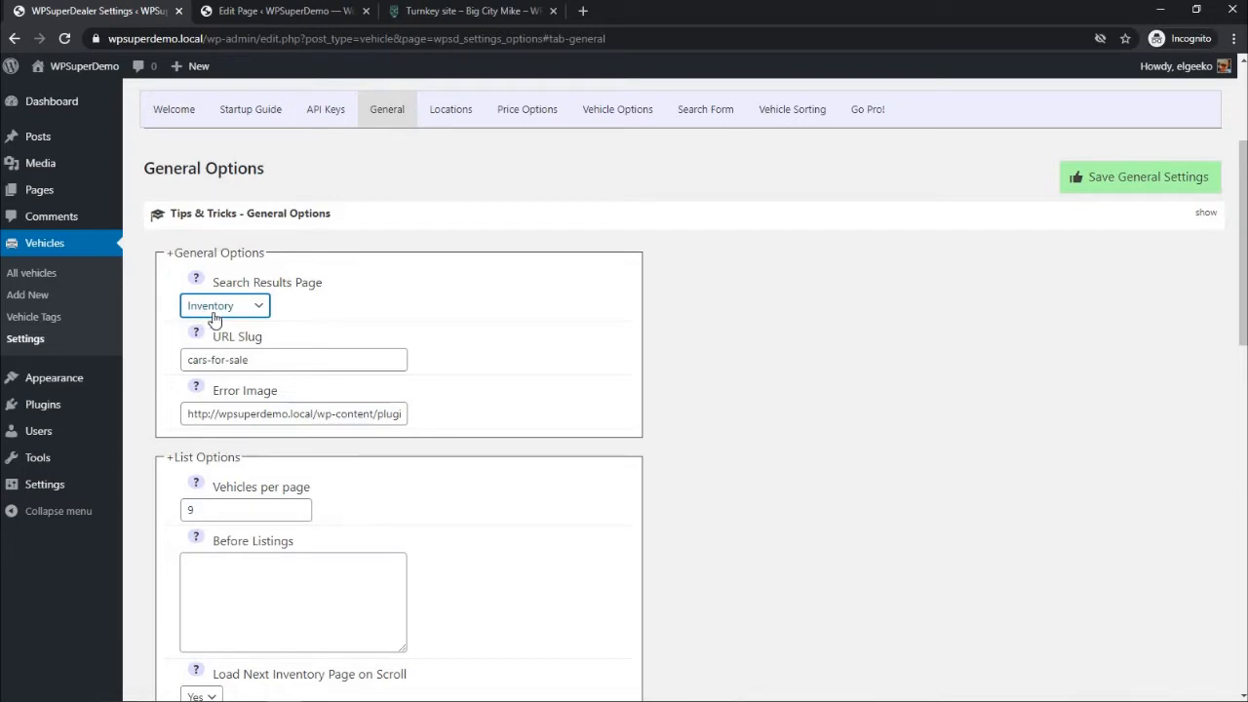
left_click(215, 319)
left_click(215, 317)
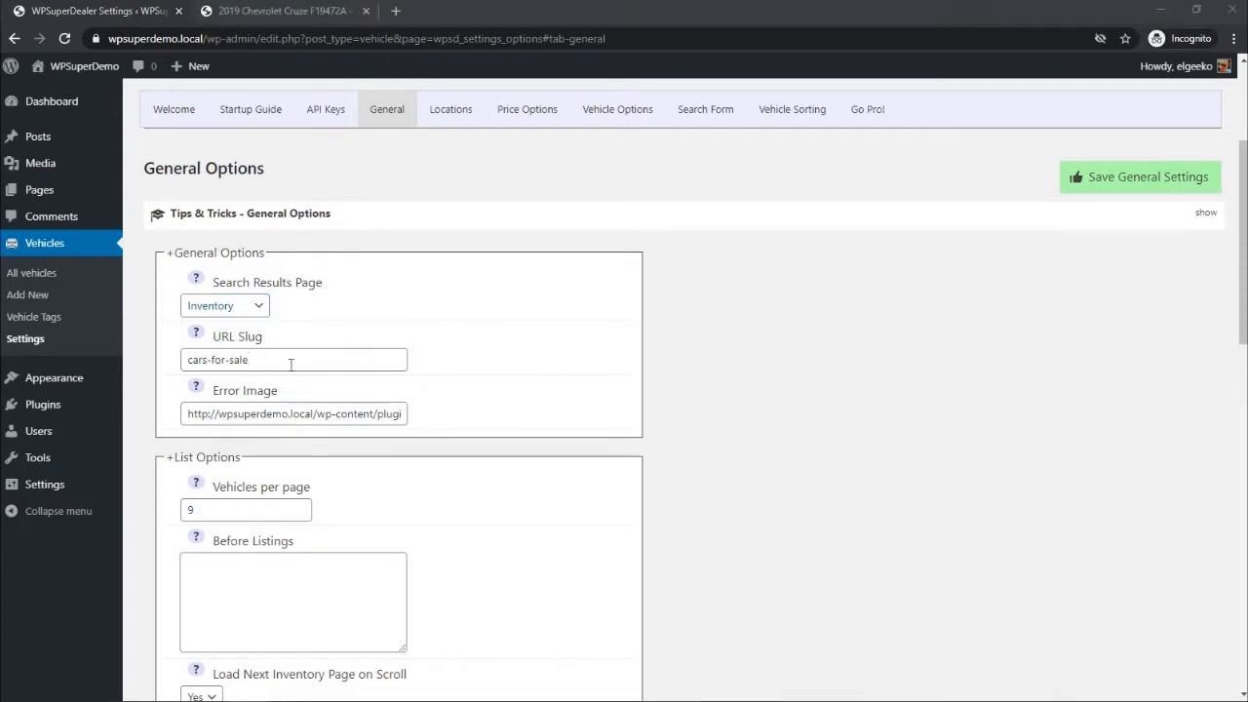
Compare the URL Slug setting with the web address of the 2019 Chevrolet Cruze vehicle page
left_click(290, 359)
triple_click(290, 360)
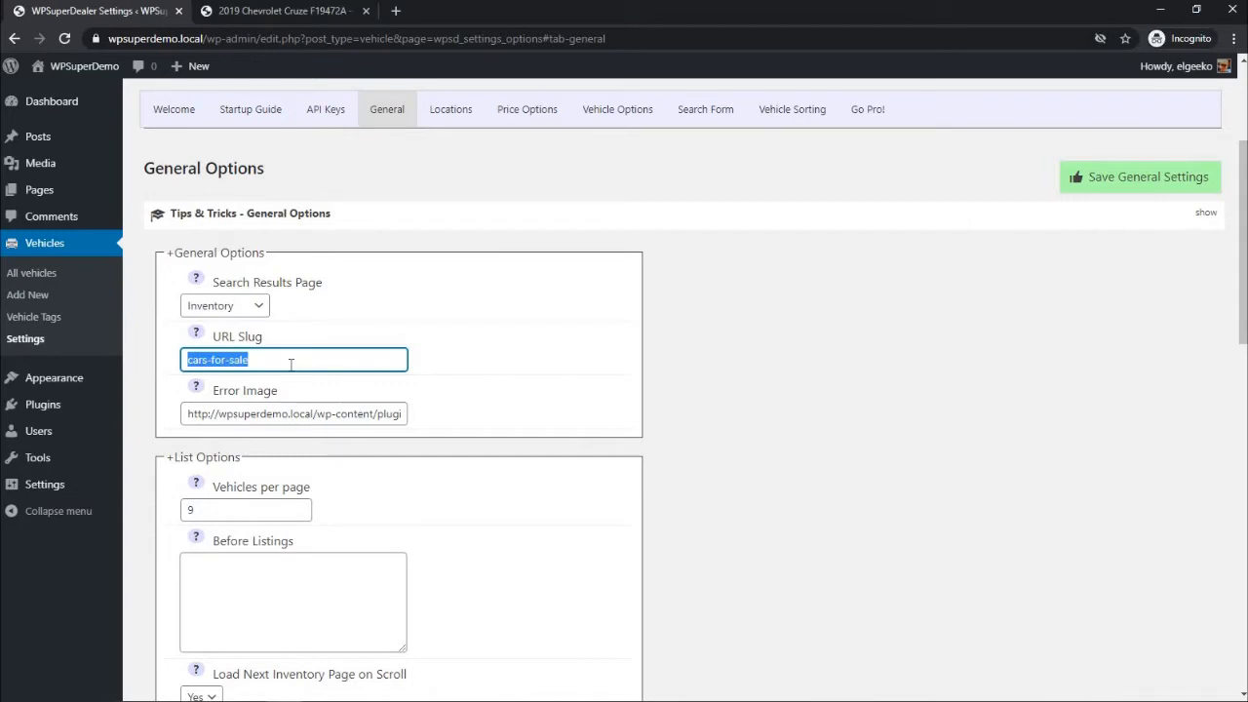
left_click(291, 363)
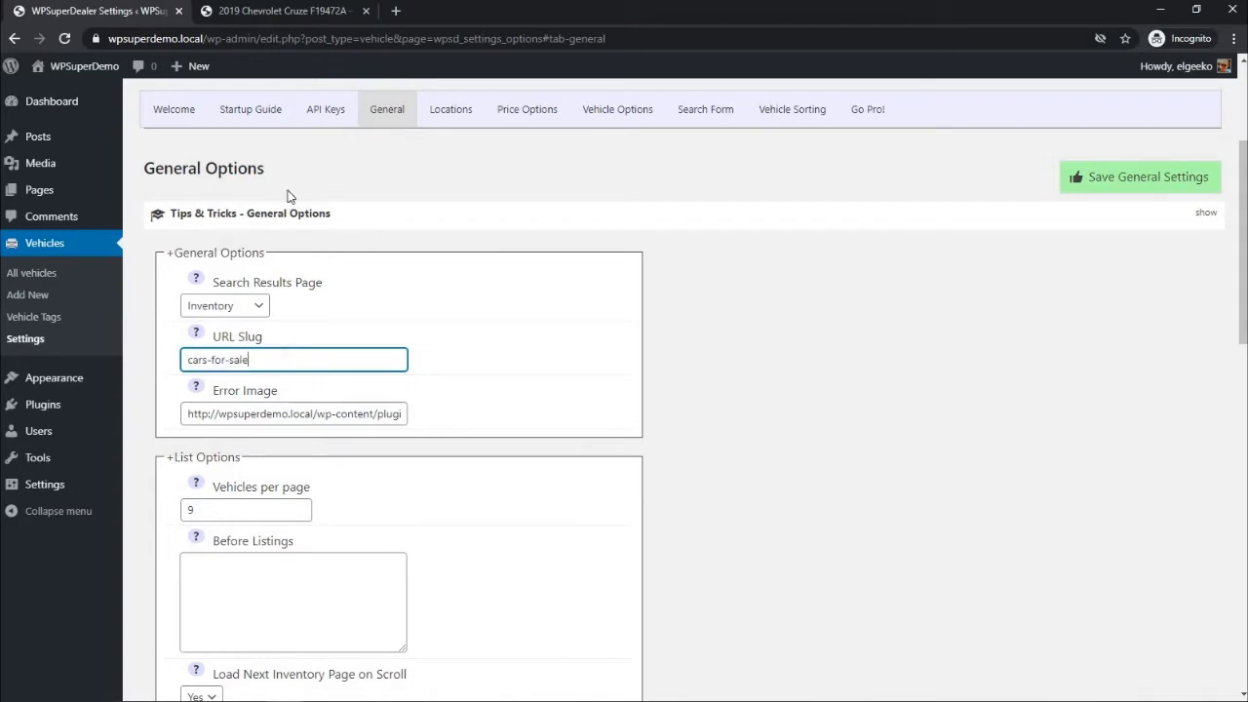
left_click(272, 14)
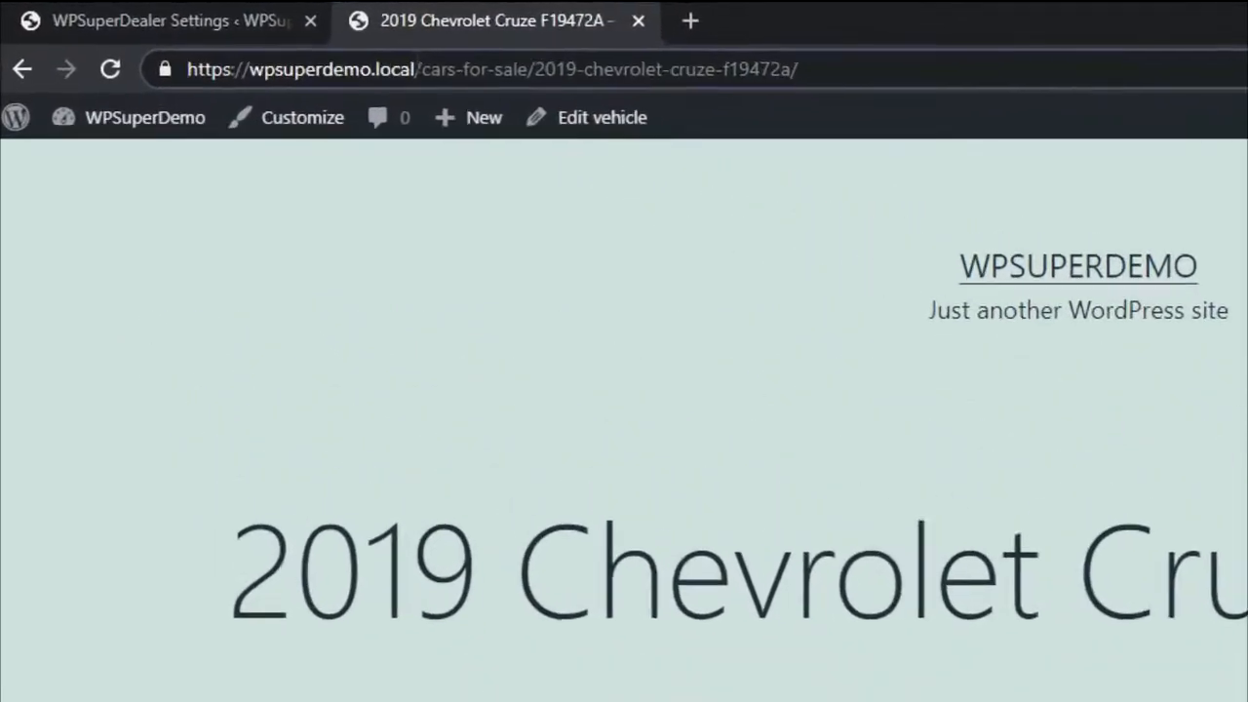
left_click_drag(188, 70, 414, 69)
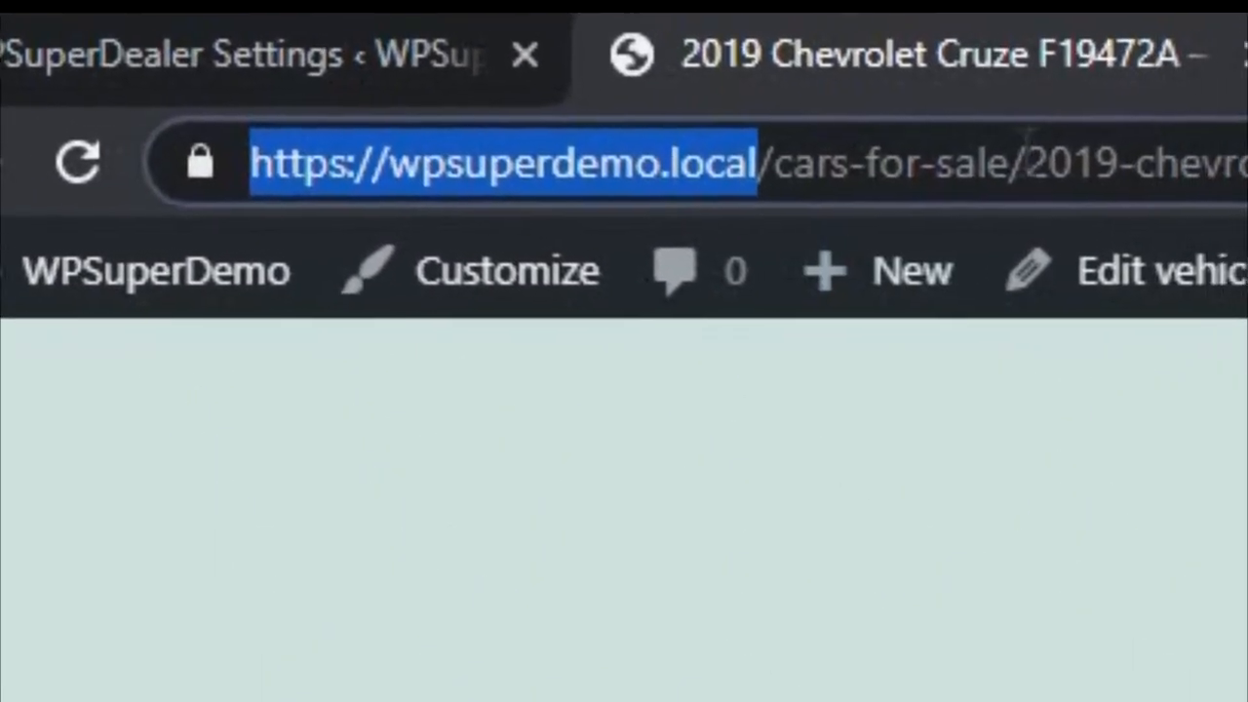
left_click_drag(1025, 158, 1225, 130)
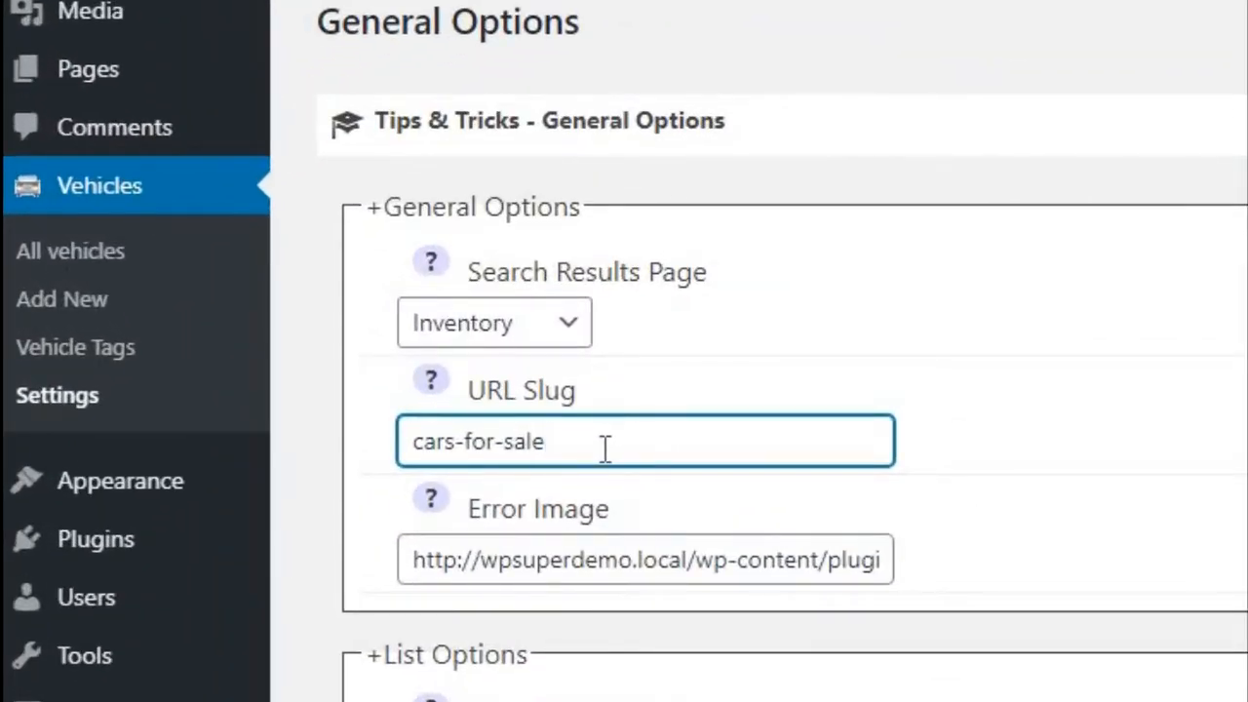
Set the vehicle URL Slug to "unique" and go on to the Error Image setting
key("ctrl+a")
type("unique")
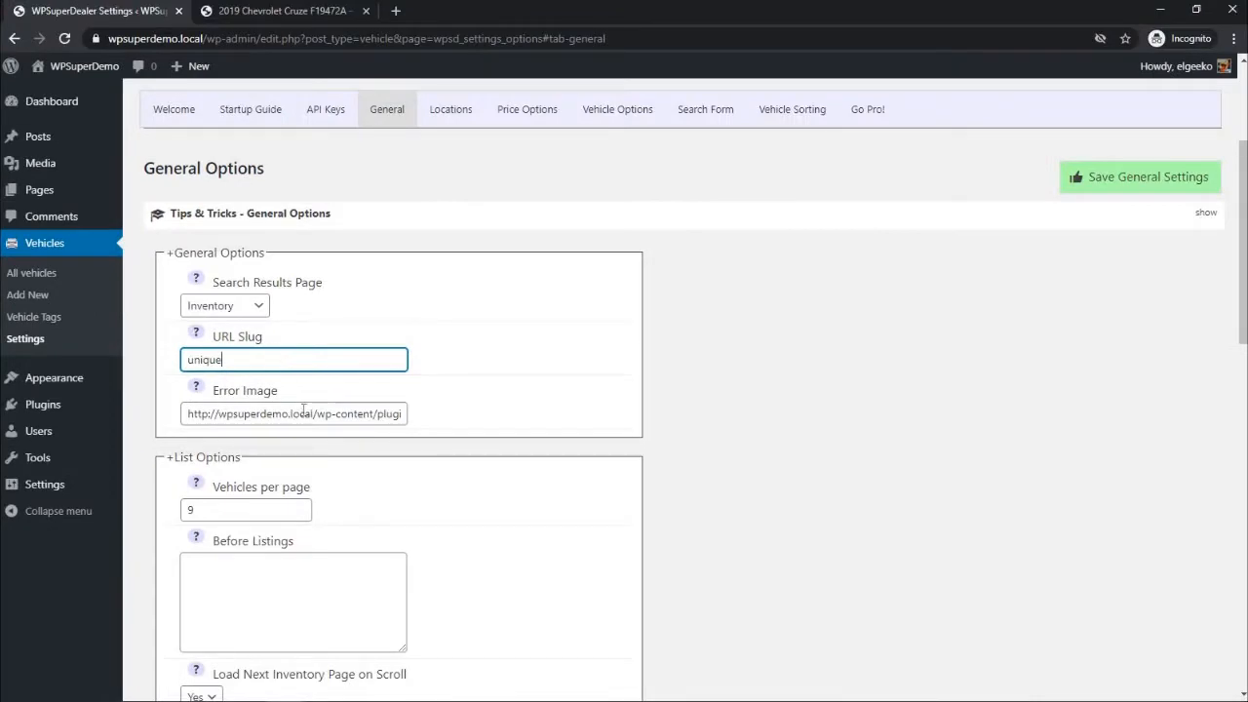
left_click(305, 413)
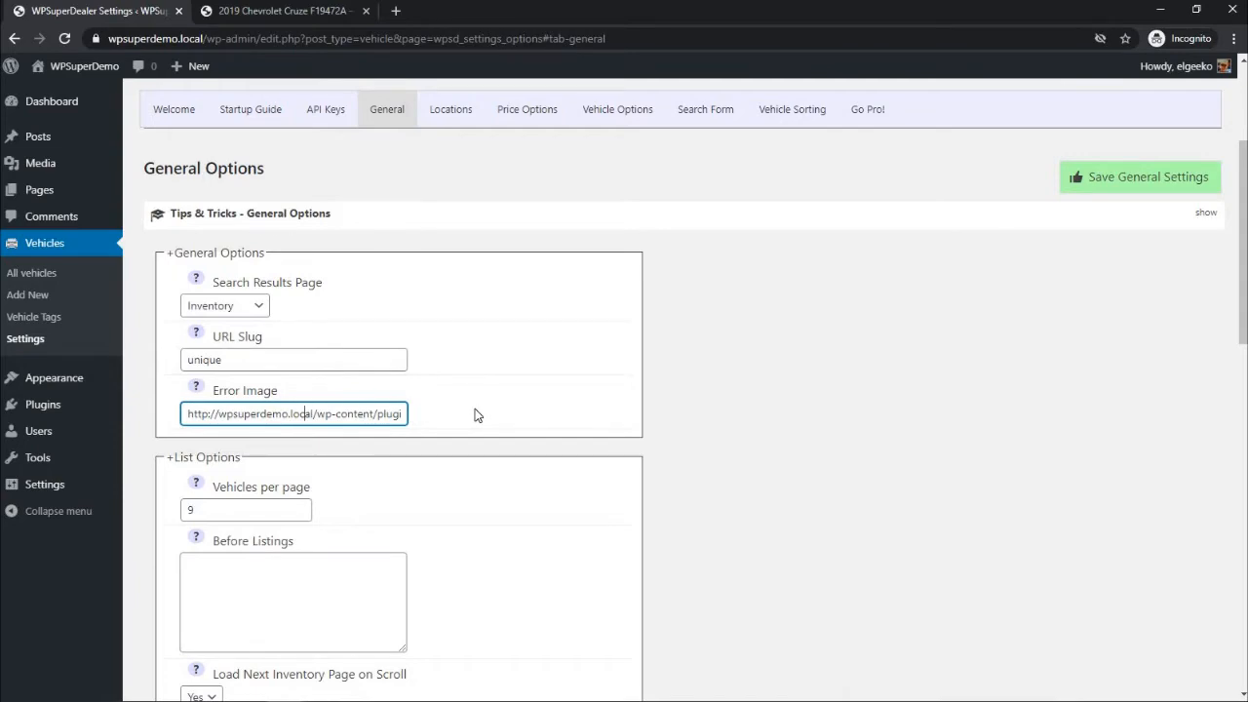
Enter "Right here" as the Before Listings text and check where it appears on the inventory page
scroll(451, 399, "down", 3)
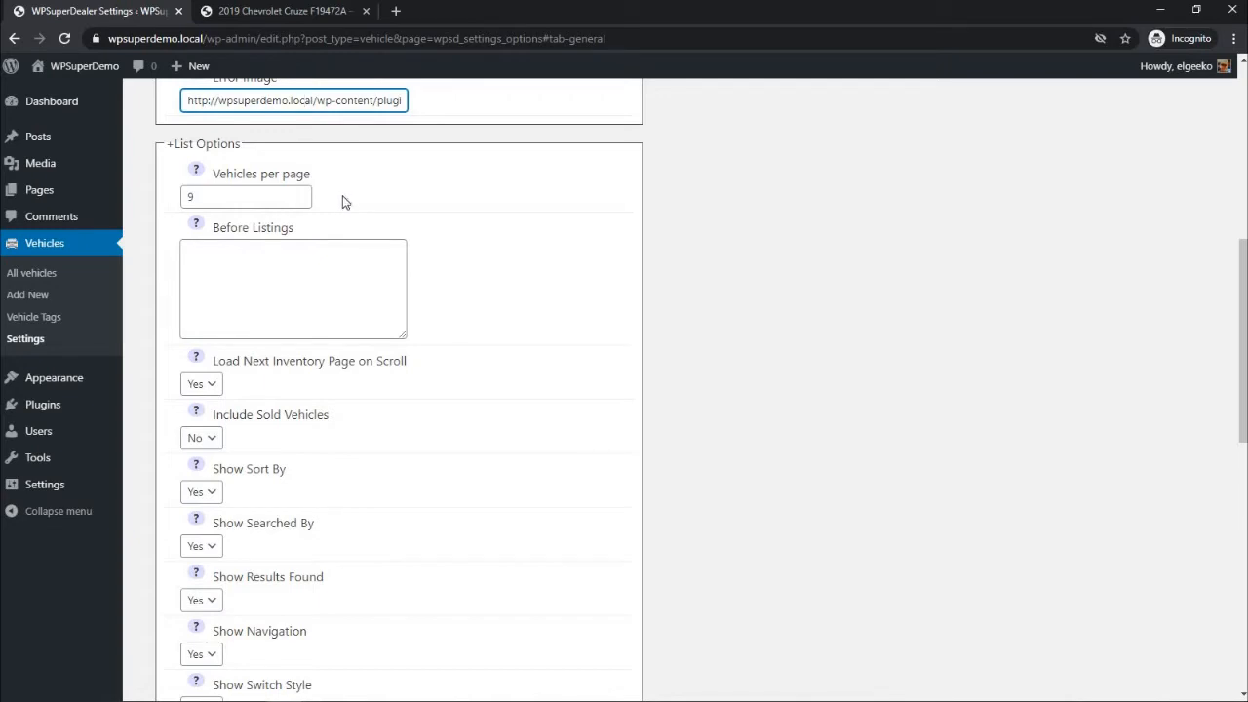
left_click(376, 269)
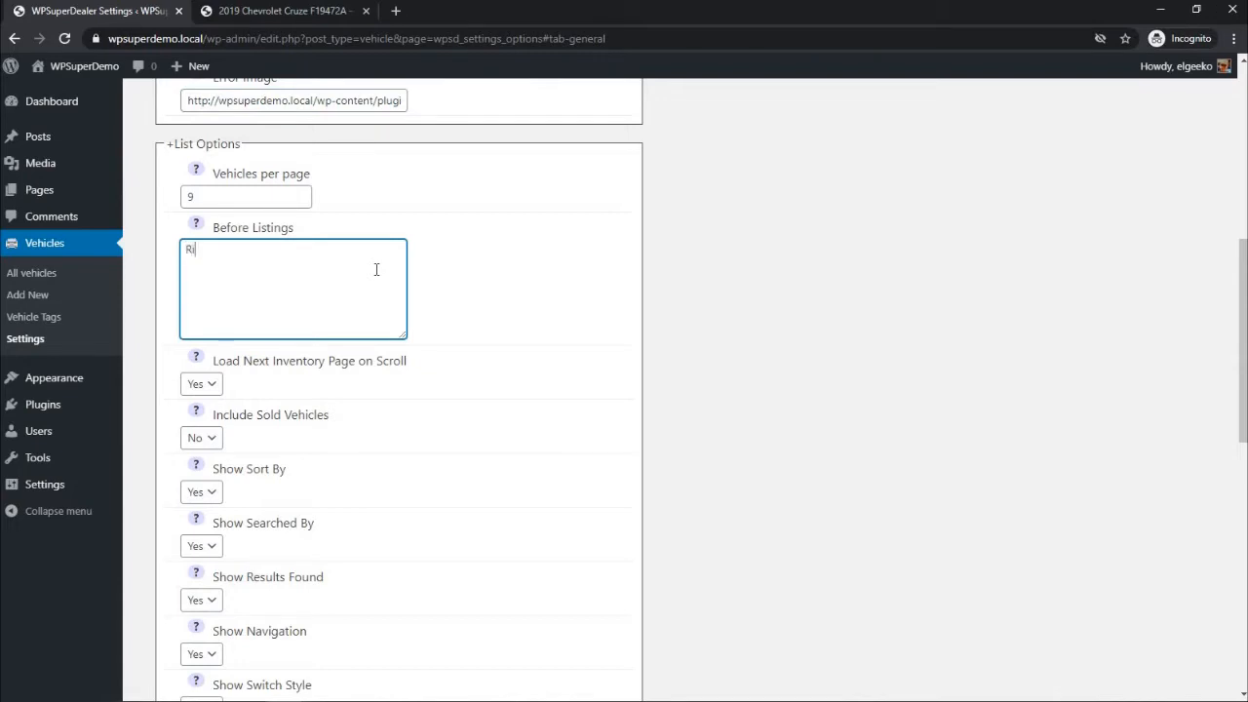
type("Right her")
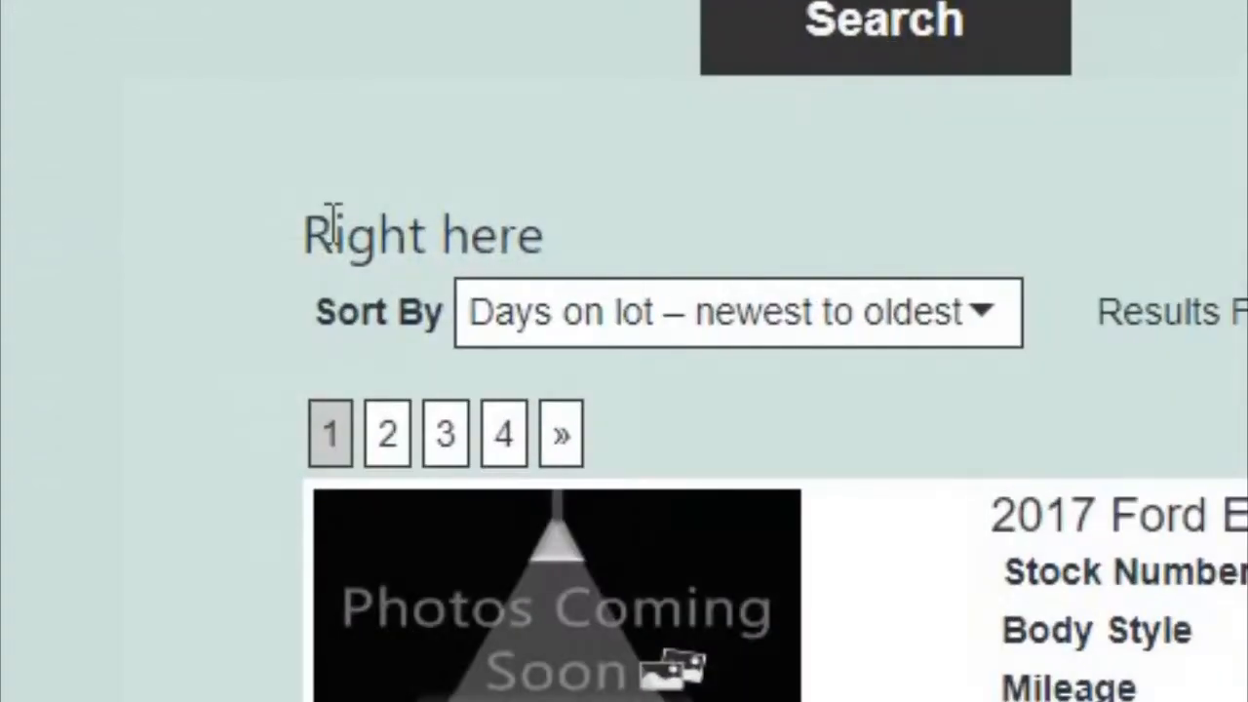
triple_click(334, 218)
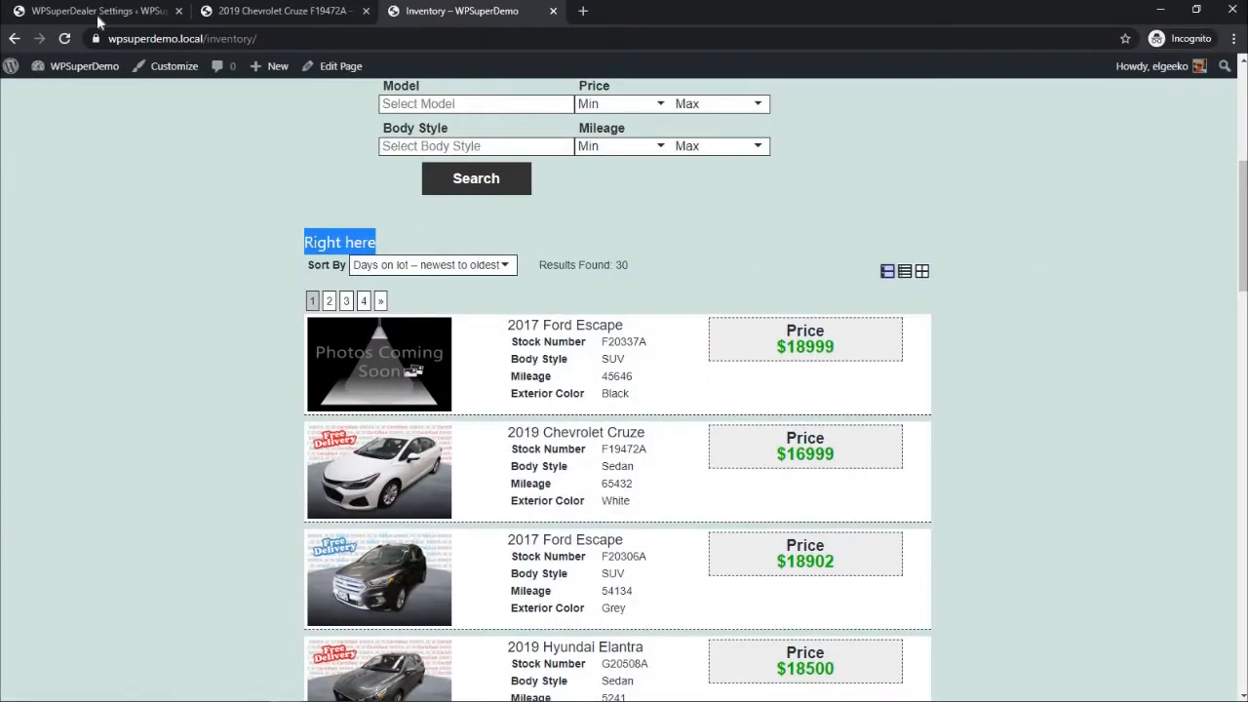
left_click(95, 12)
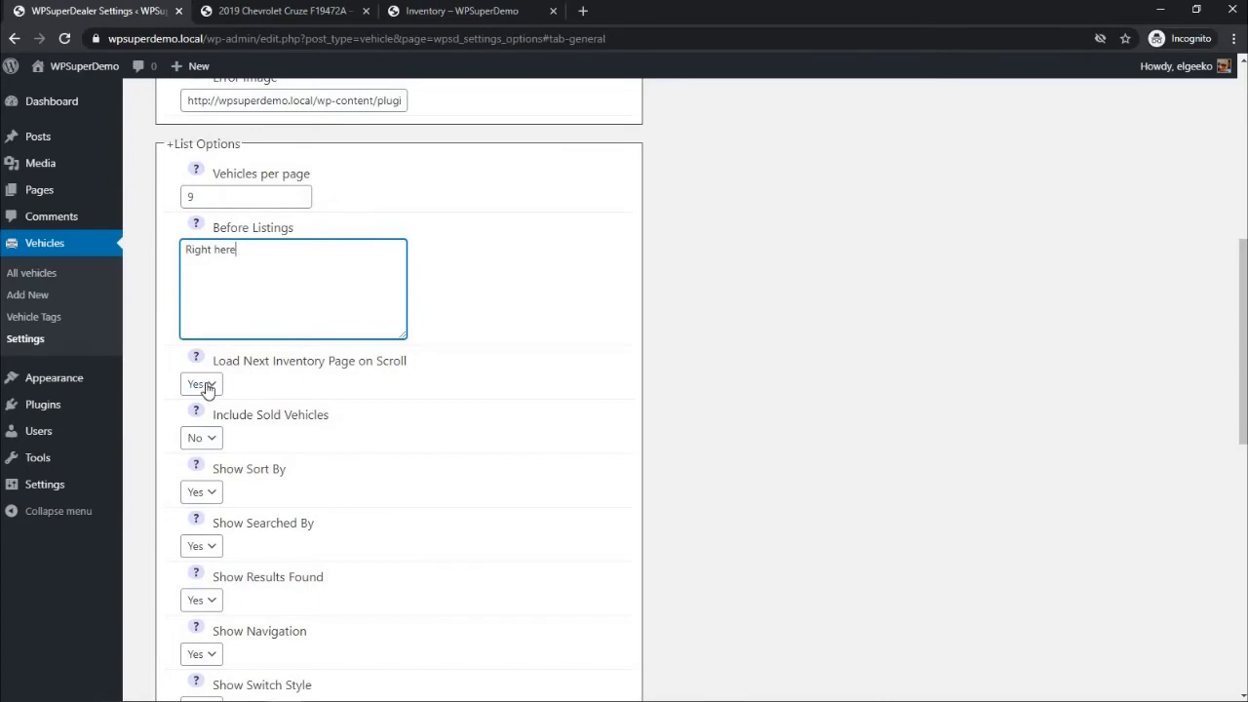
Check on the inventory page how further vehicles load at the end of the list
left_click(429, 14)
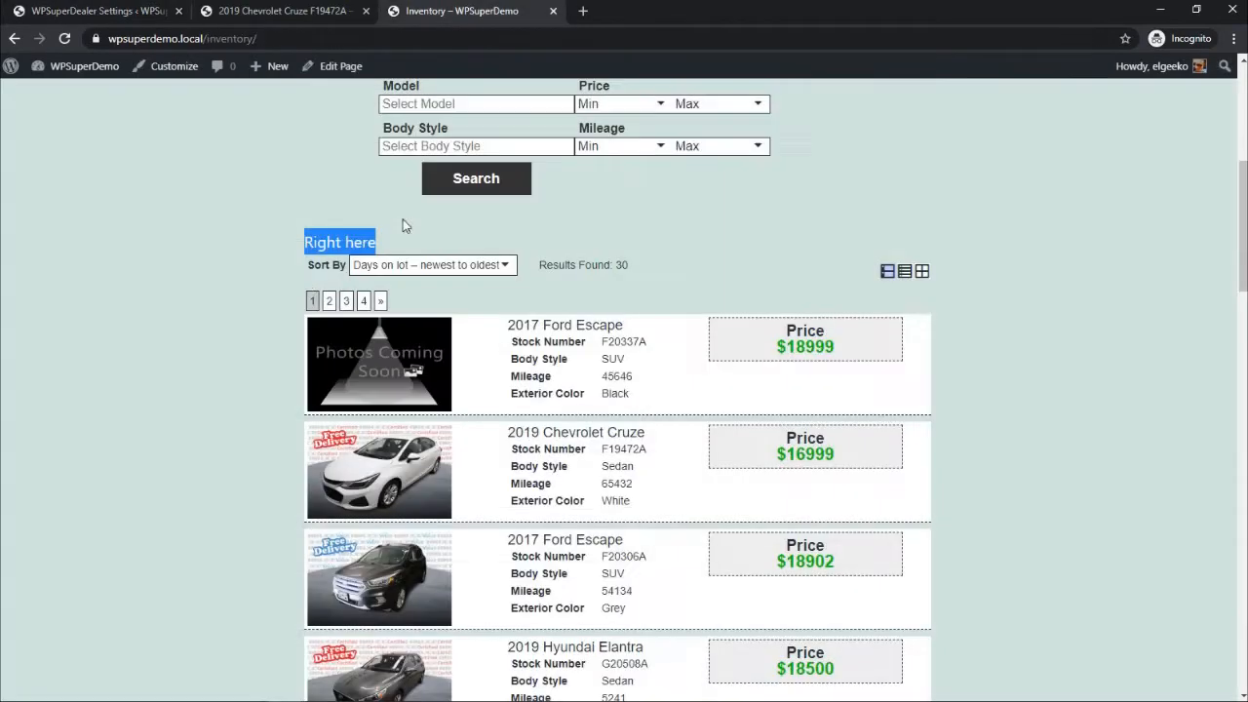
scroll(301, 286, "down", 11)
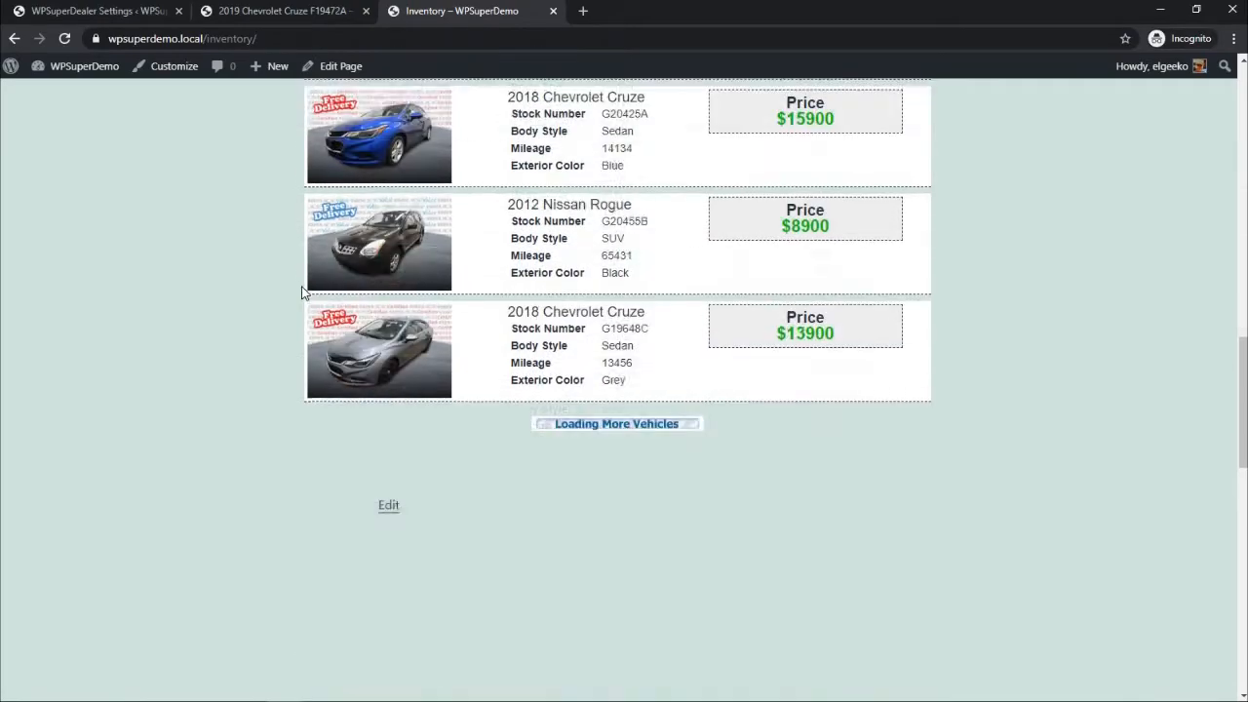
scroll(536, 225, "down", 8)
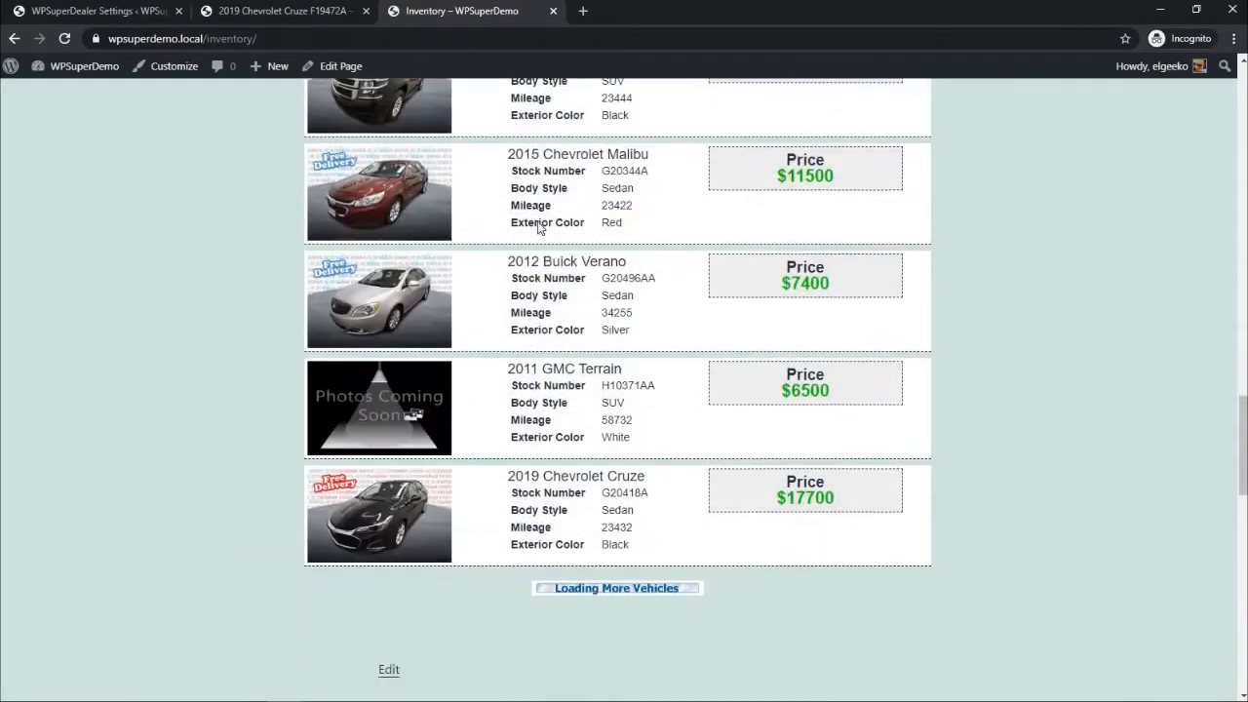
left_click(102, 11)
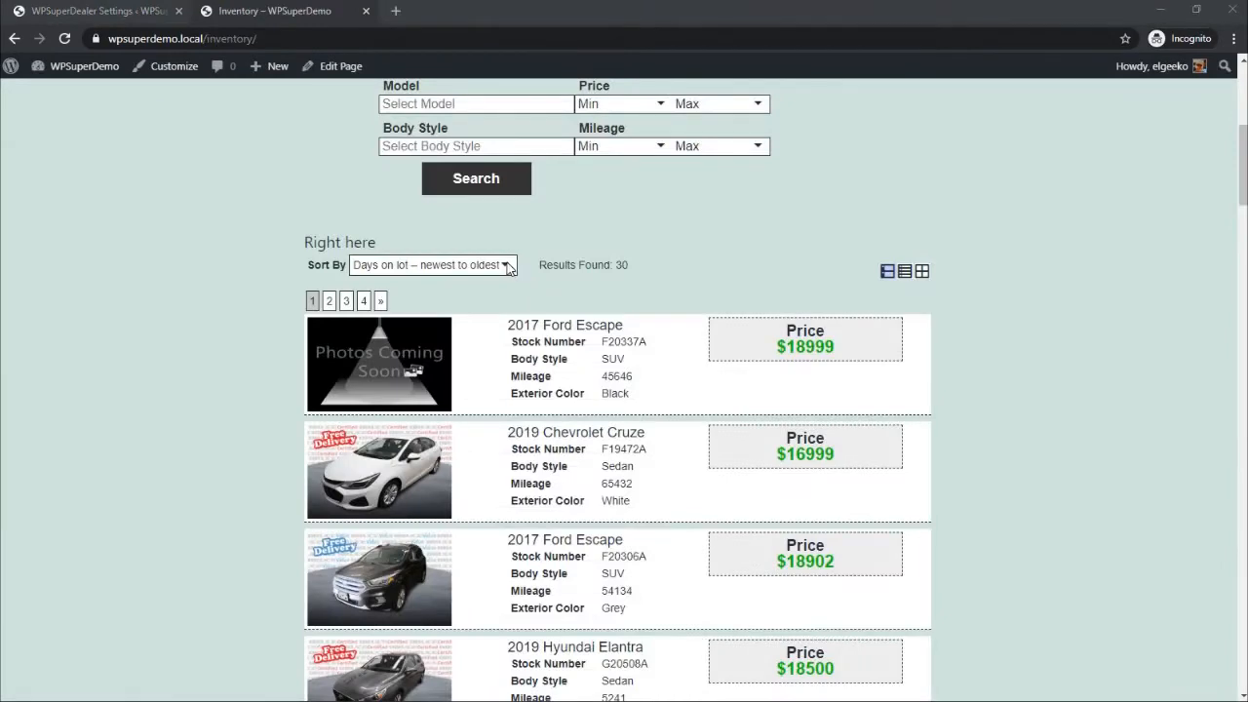
Try the inventory page's Sort By list and the search form's Model field to examine the sorting and search options
left_click(506, 266)
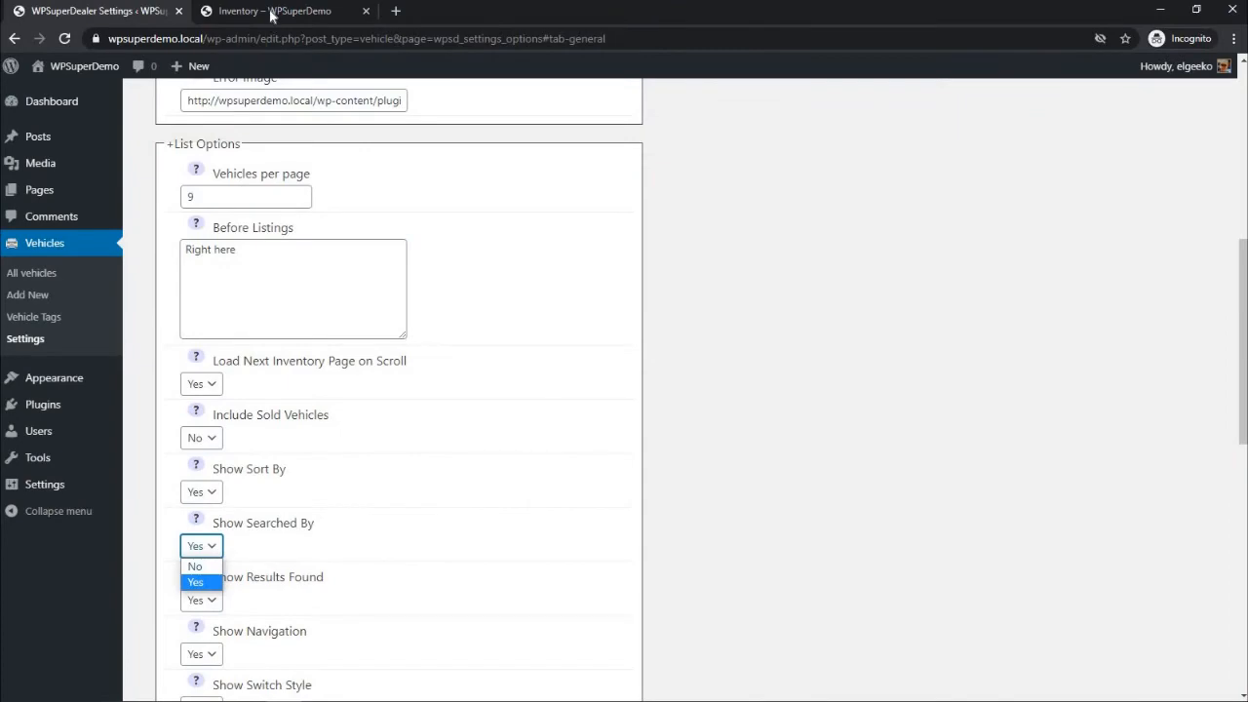
left_click(271, 12)
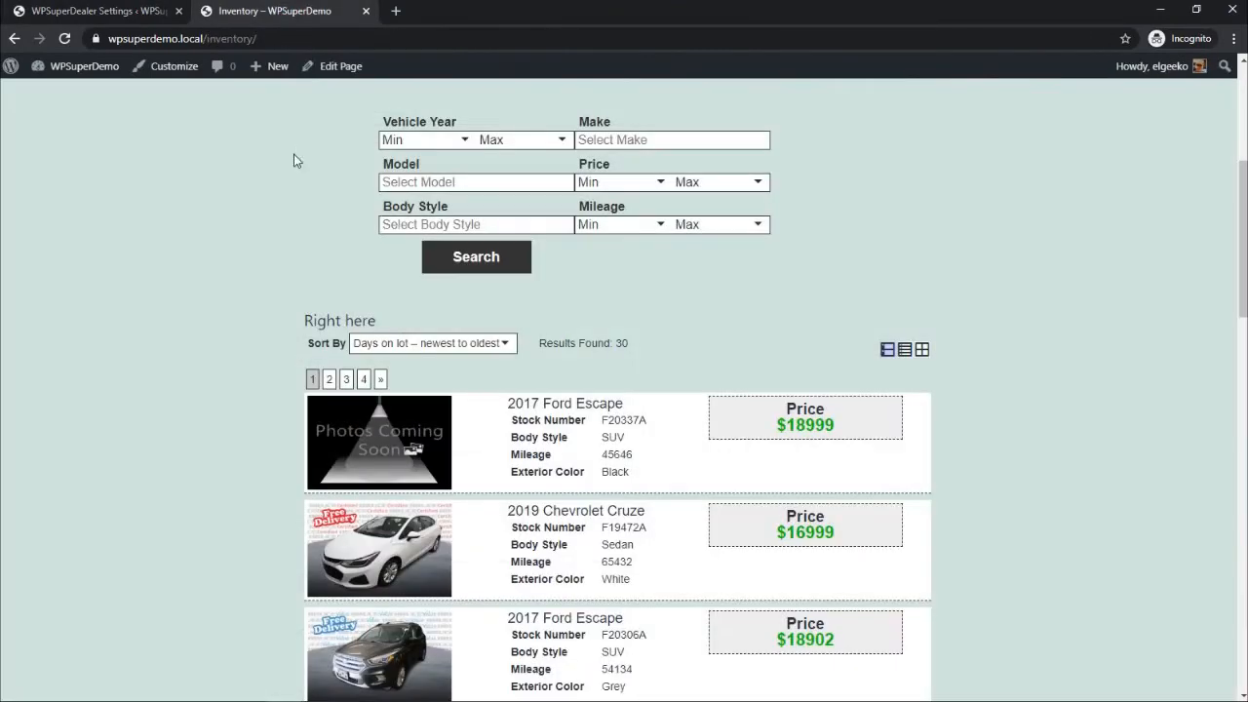
left_click(455, 181)
left_click(460, 214)
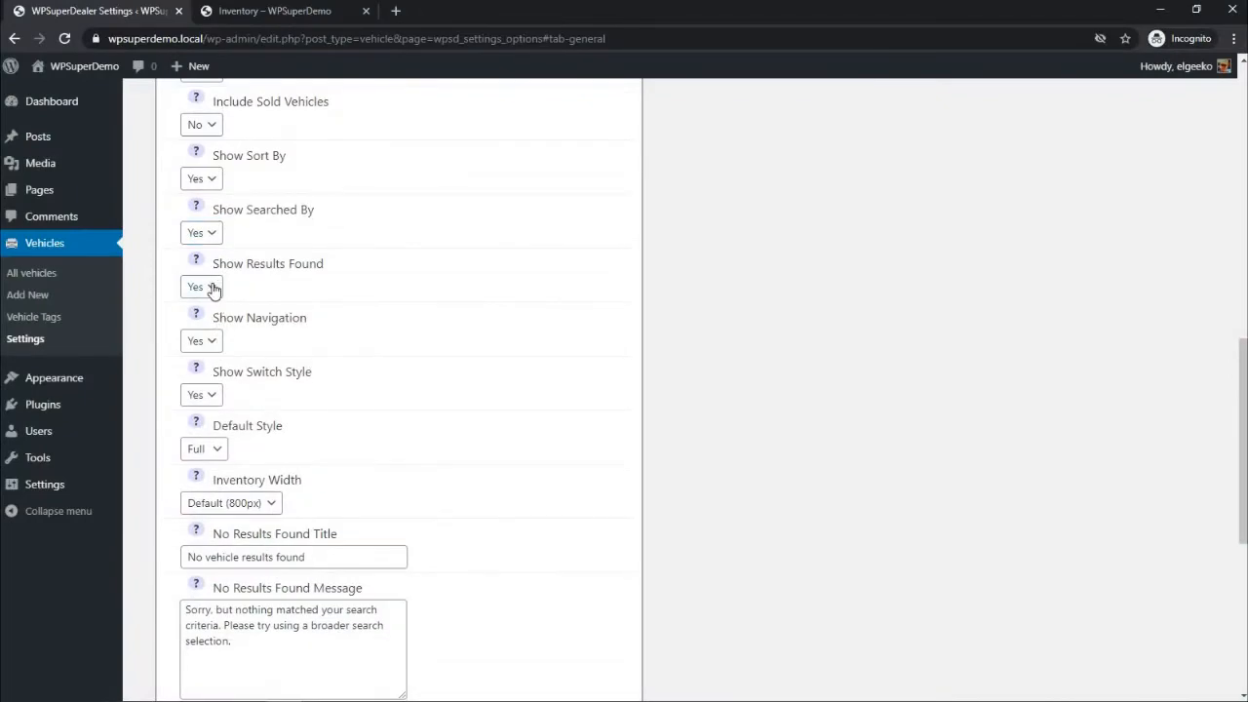
Review the choices for Show Results Found and Show Navigation, keeping both at Yes
left_click(211, 288)
left_click(207, 323)
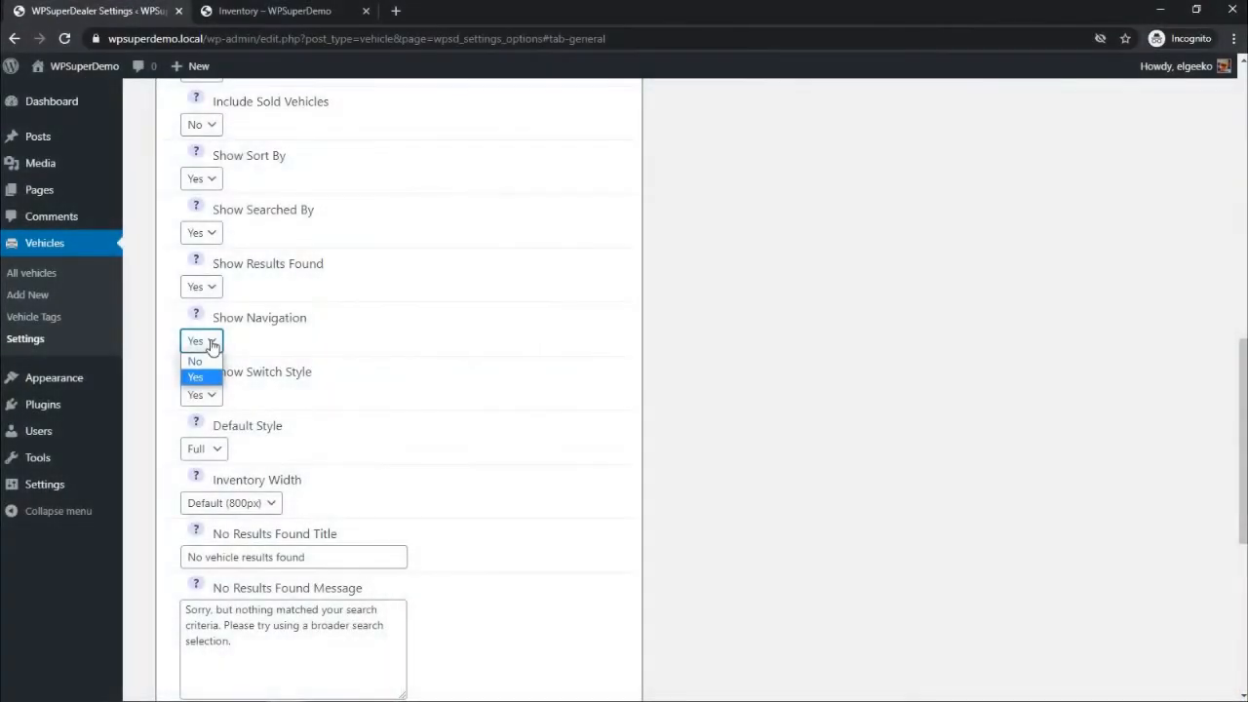
left_click(209, 344)
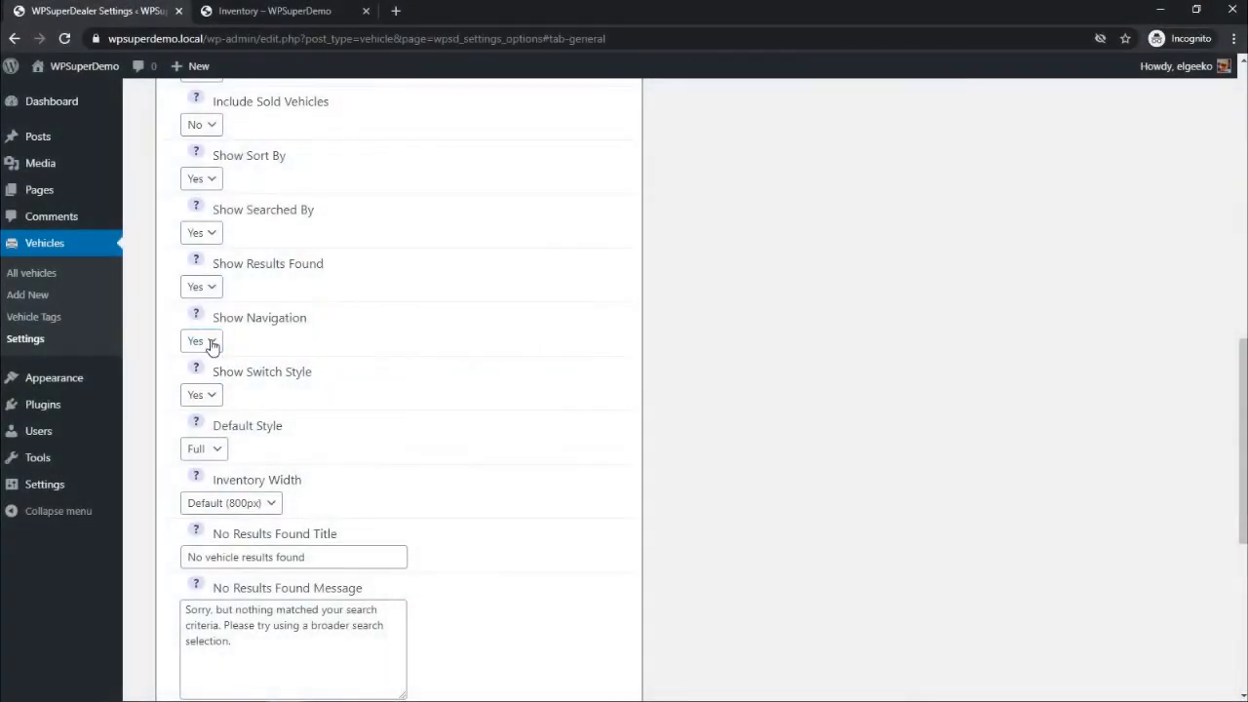
Check the Show Switch Style setting and try each of the three listing styles on the inventory page, returning to the full one
scroll(215, 327, "down", 1)
scroll(216, 323, "down", 1)
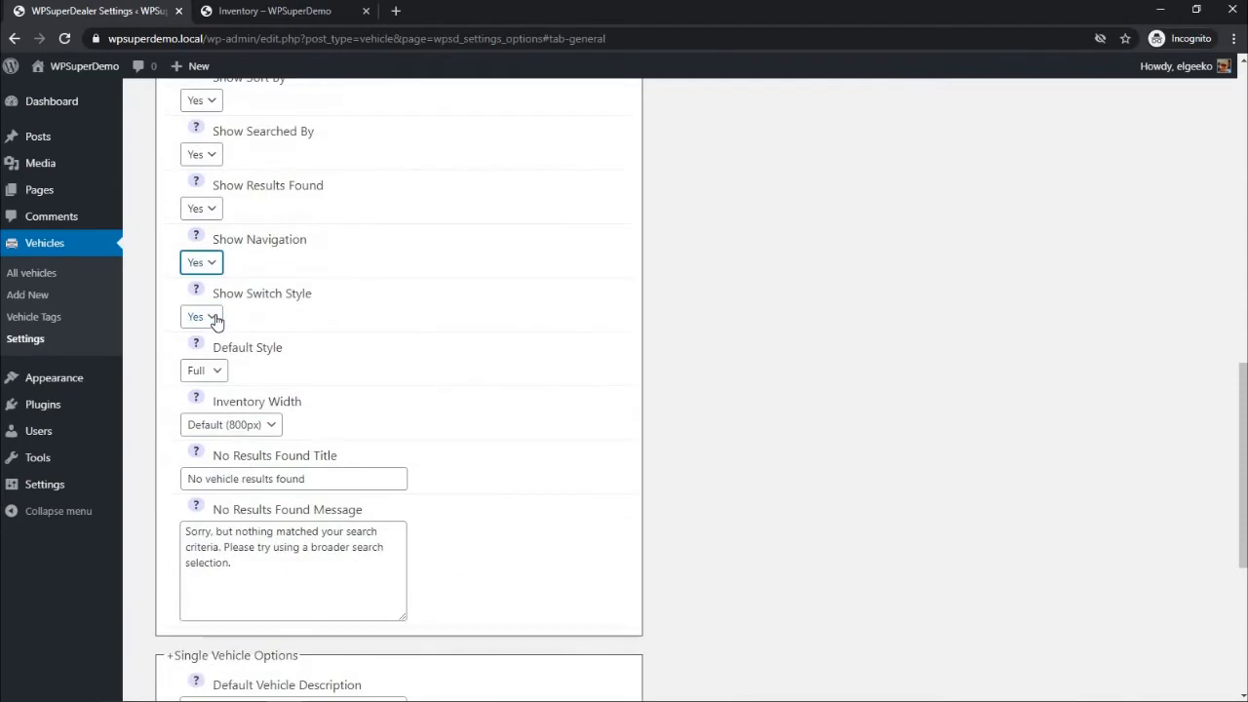
left_click(216, 318)
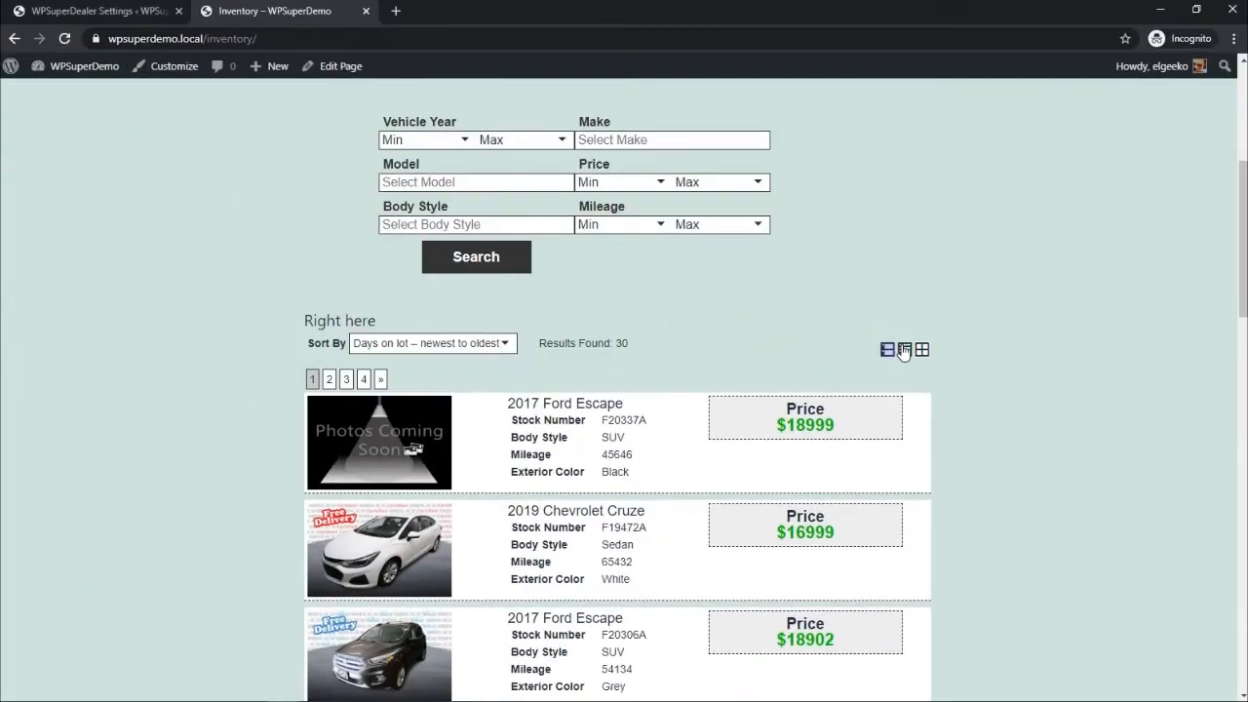
left_click(904, 350)
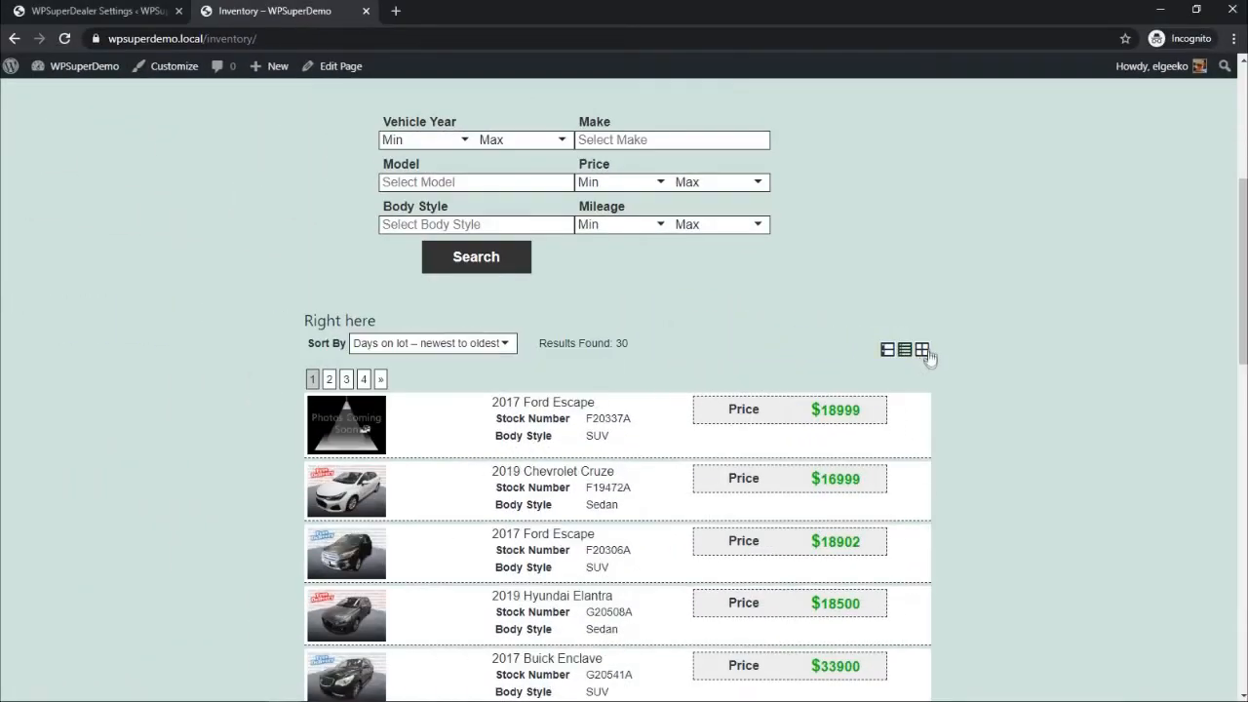
left_click(923, 350)
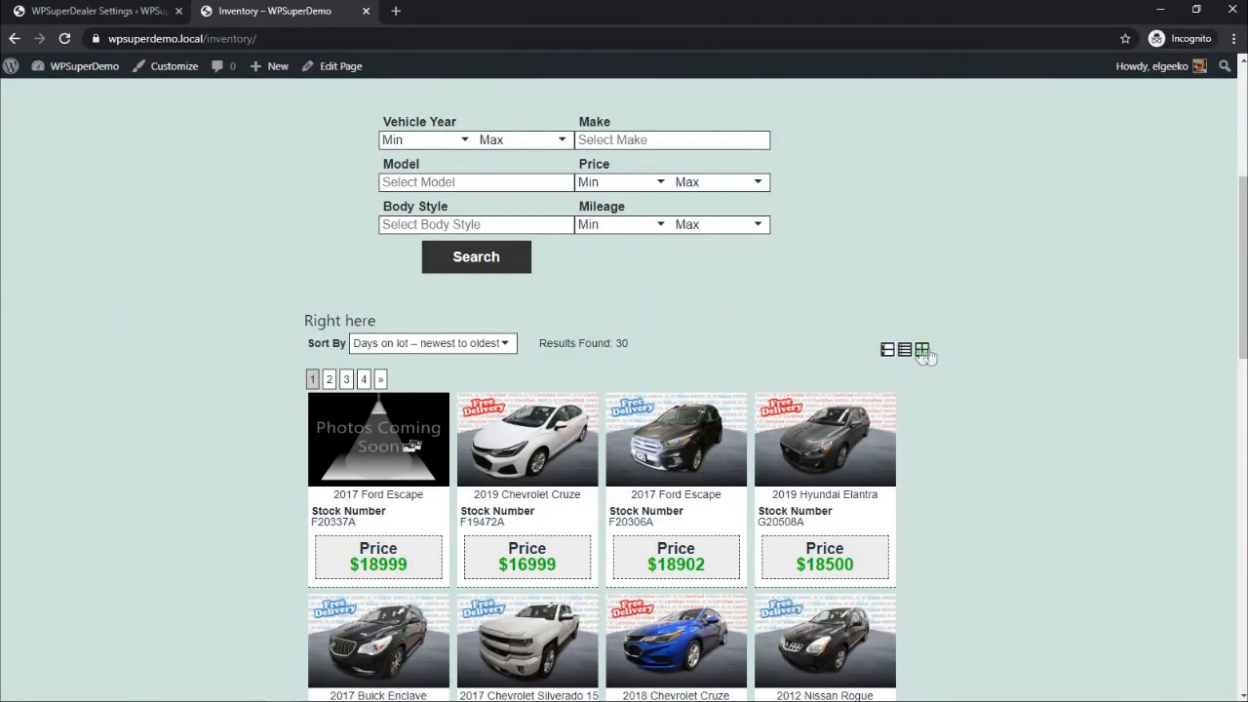
left_click(887, 350)
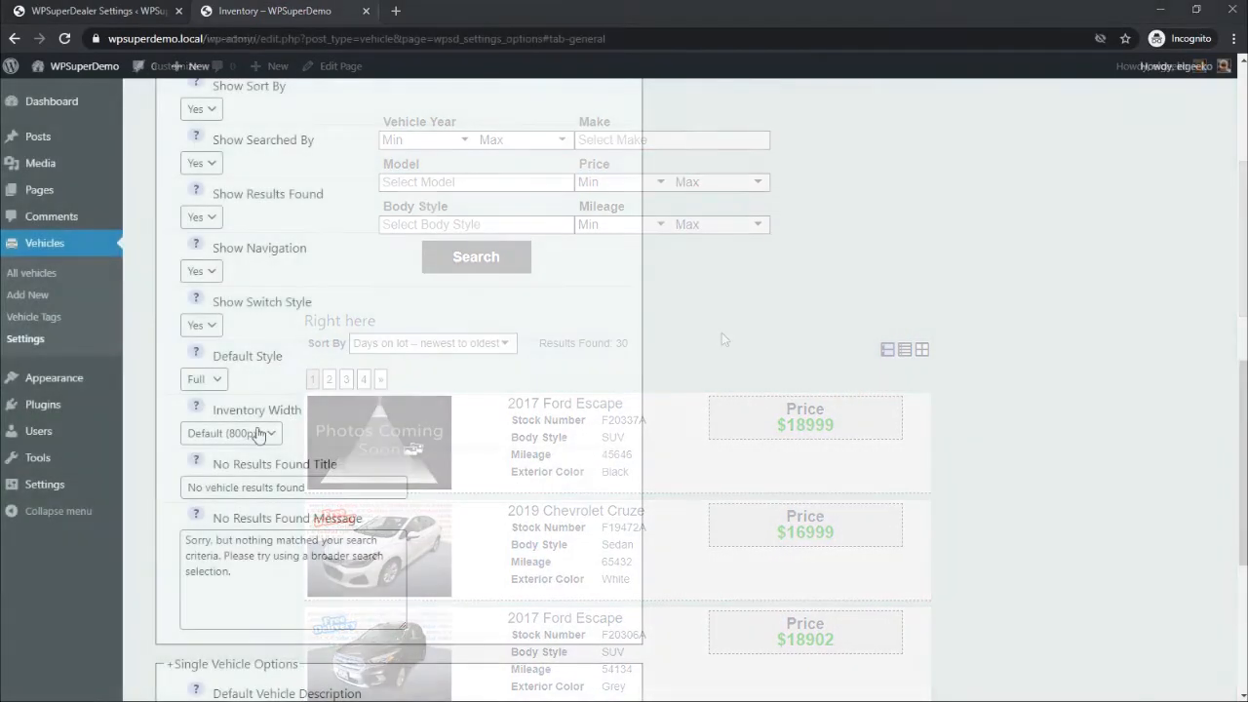
Review the Inventory Width choices, keeping Default (800px), and look over the No Results Found title and message
left_click(275, 436)
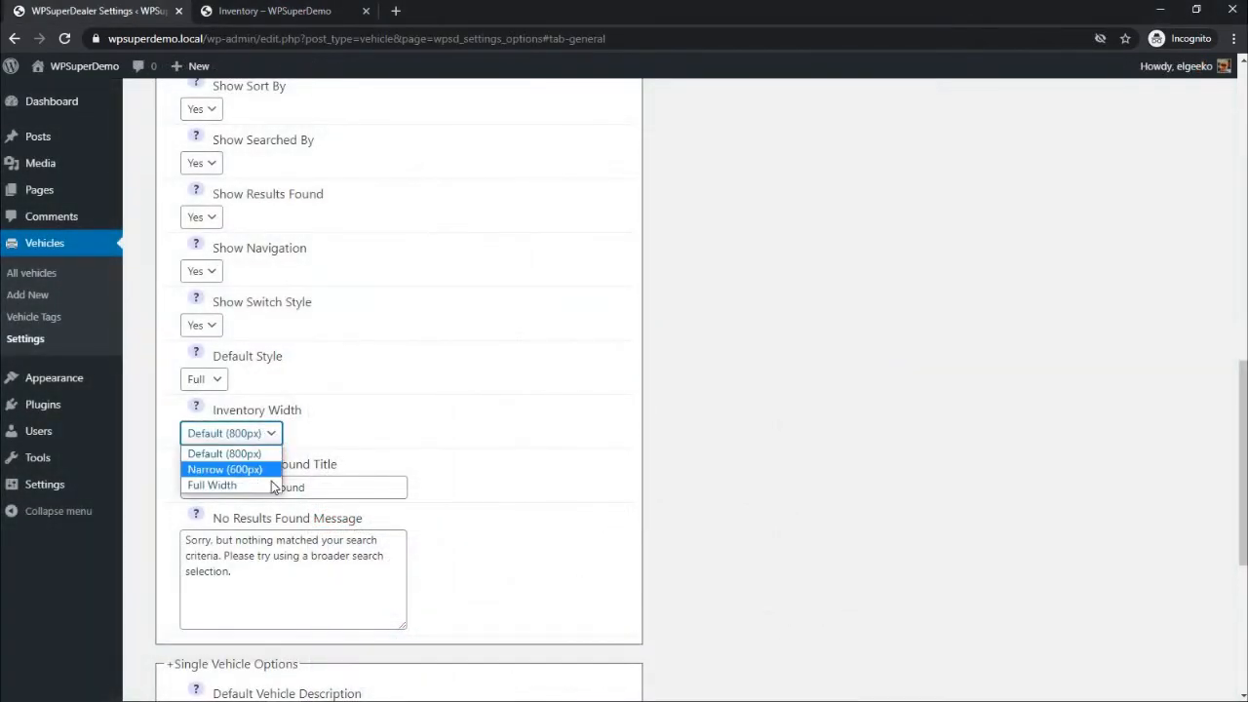
left_click(277, 436)
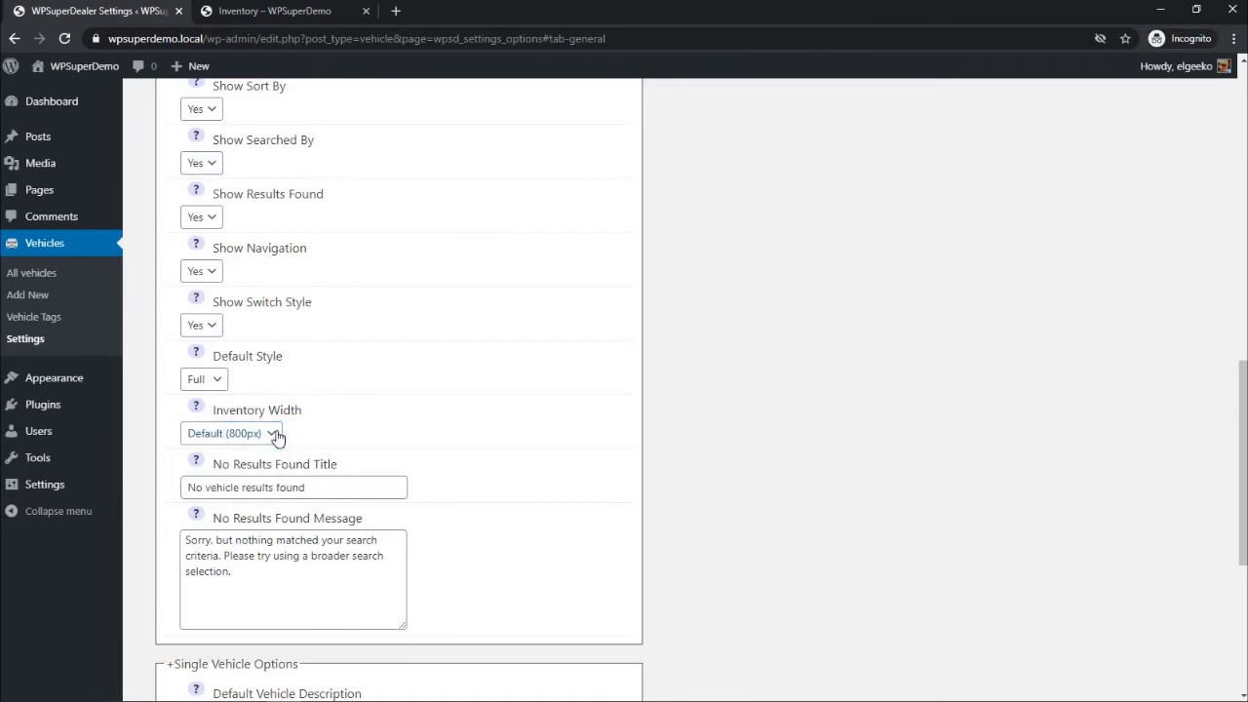
scroll(429, 404, "down", 1)
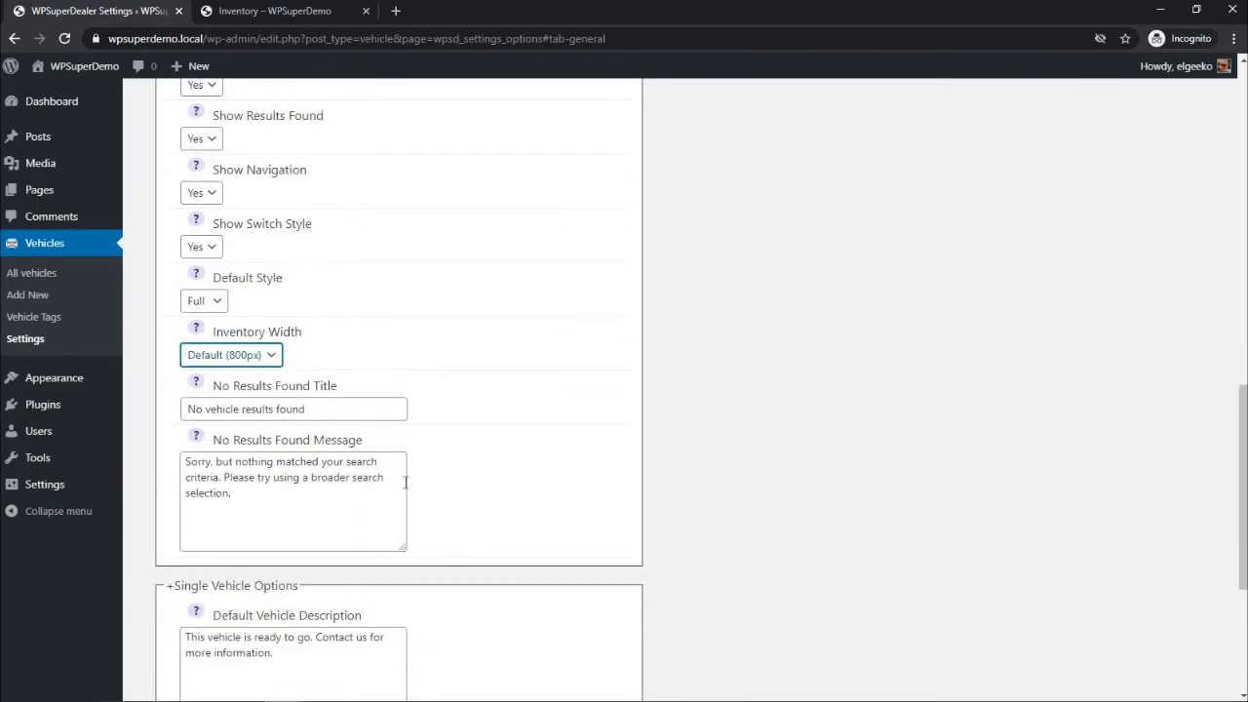
left_click(357, 411)
left_click(285, 488)
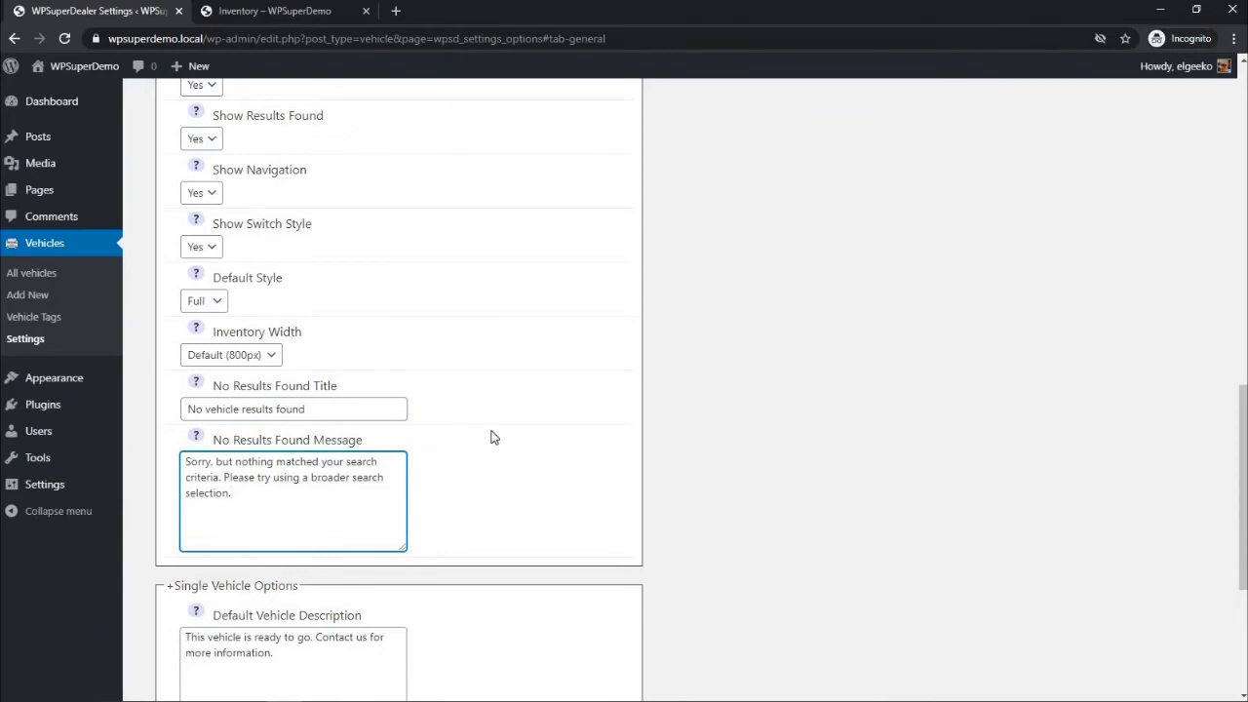
Look over the Single Vehicle Options and the Single Vehicle widget areas on the Widgets page, and return to the vehicle settings
scroll(492, 438, "down", 3)
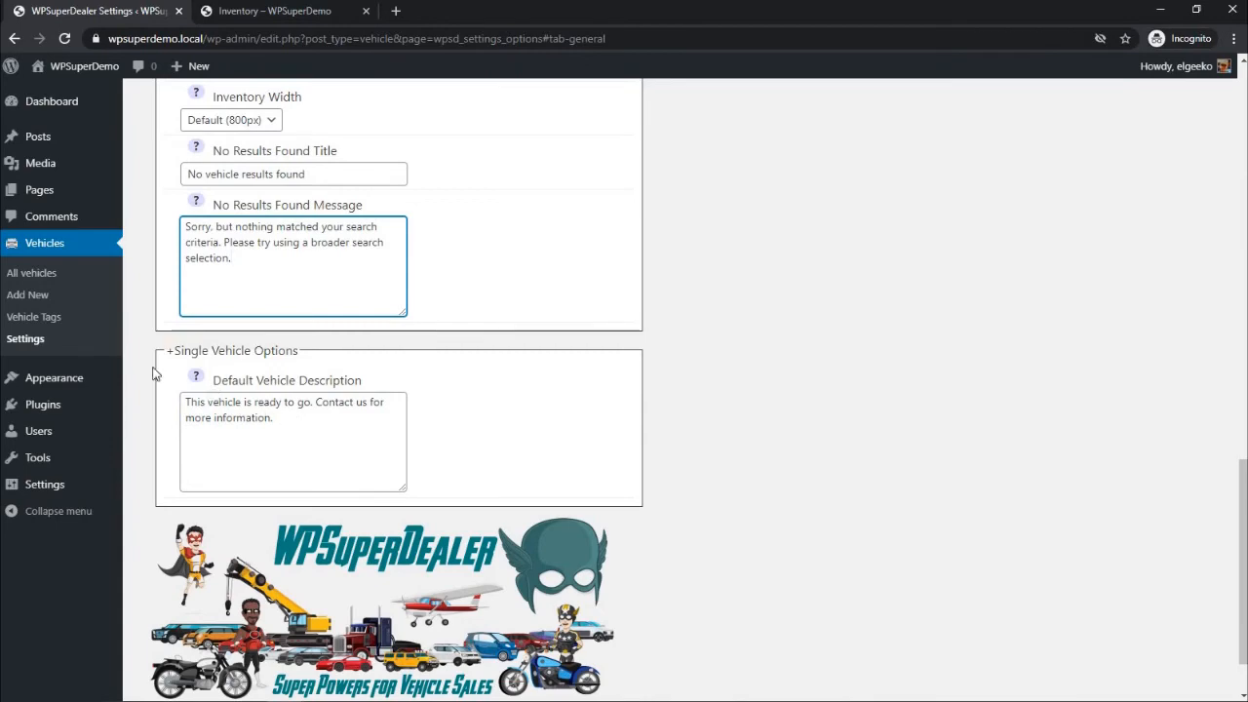
mouse_move(108, 380)
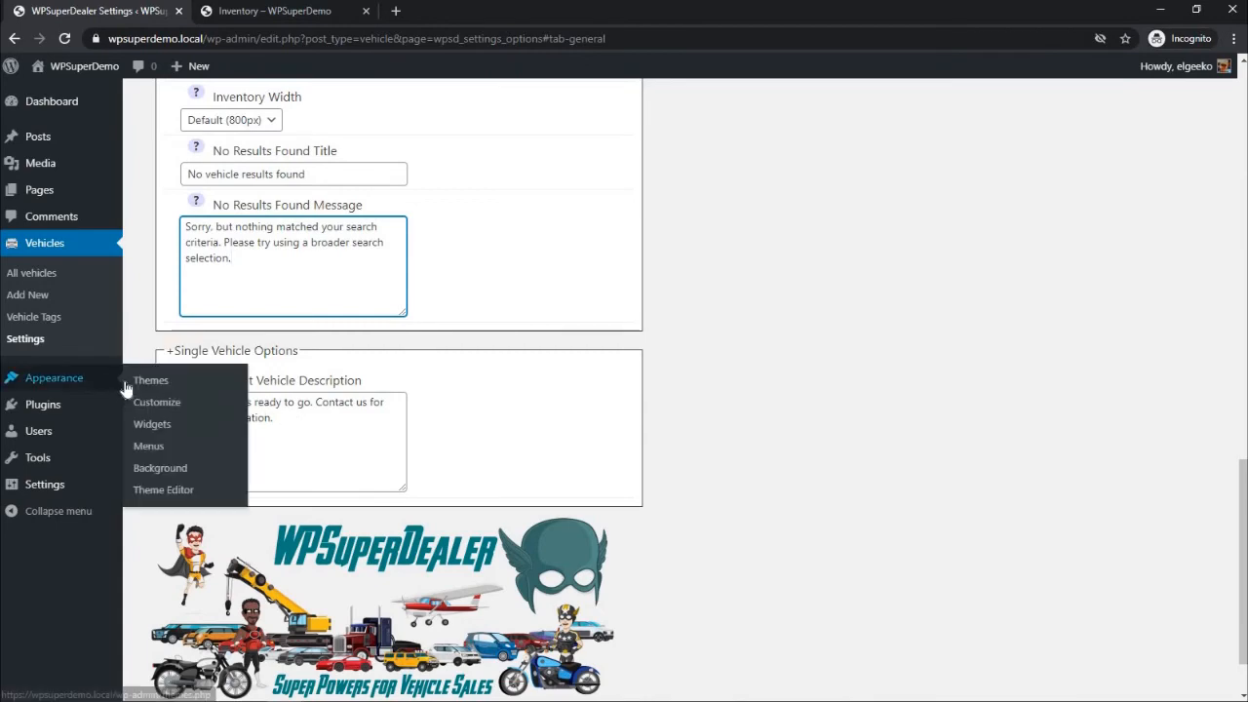
left_click(154, 429)
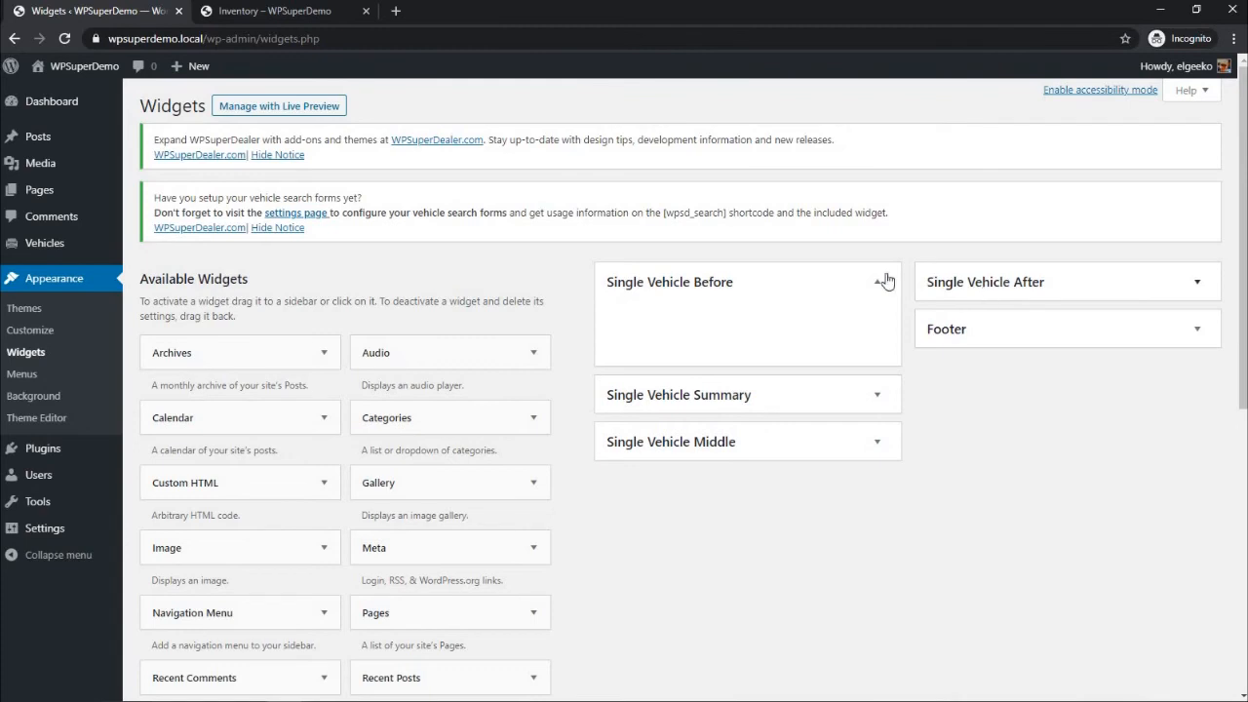
mouse_move(88, 246)
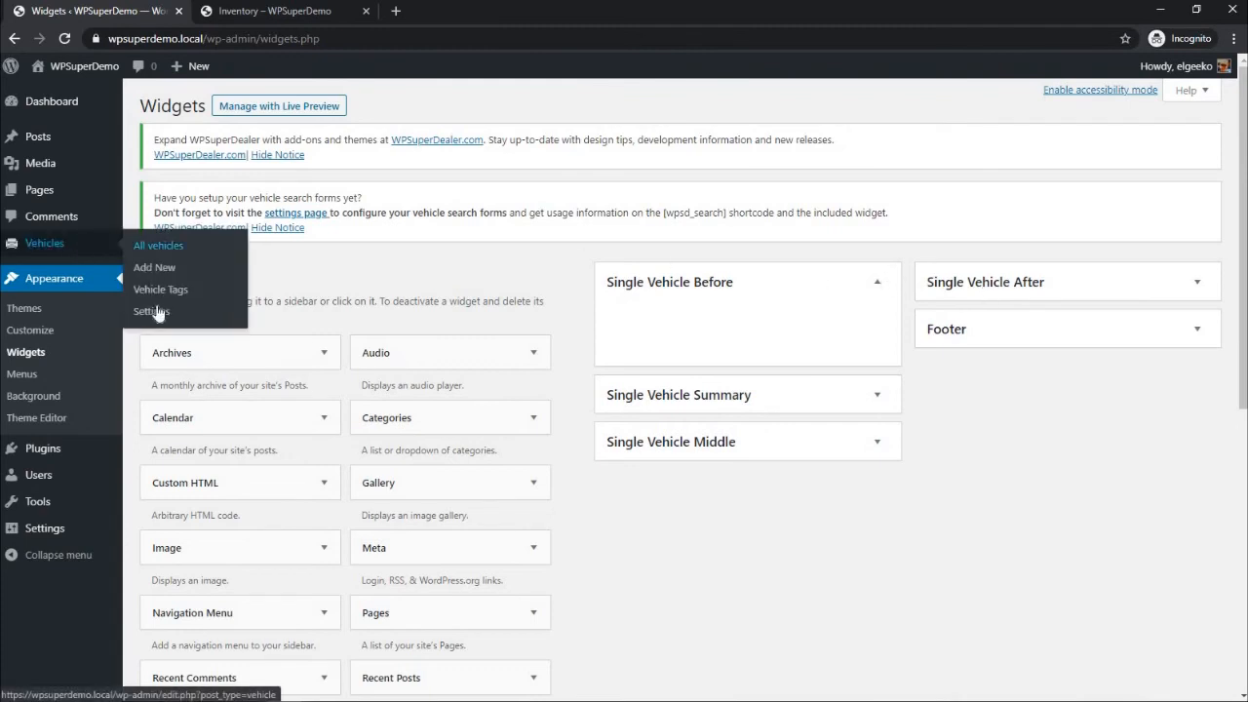
left_click(159, 314)
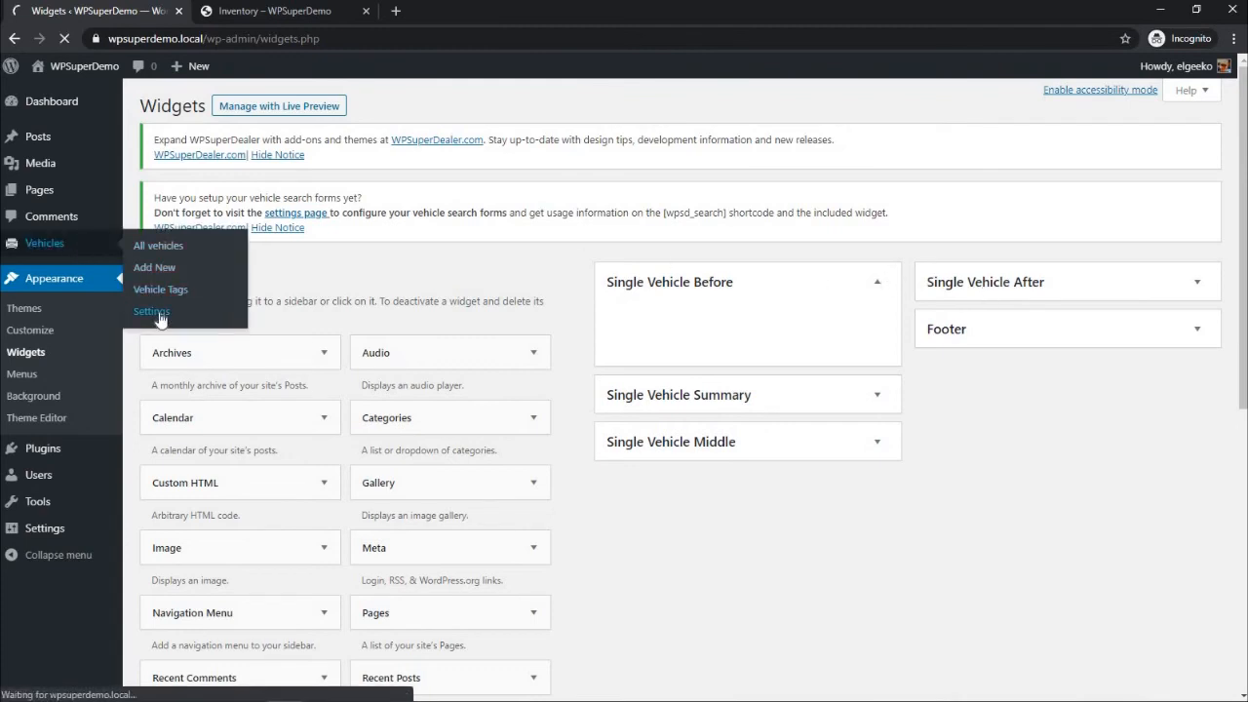
Open wpsuperdealer.com in a new browser tab
key("ctrl+t")
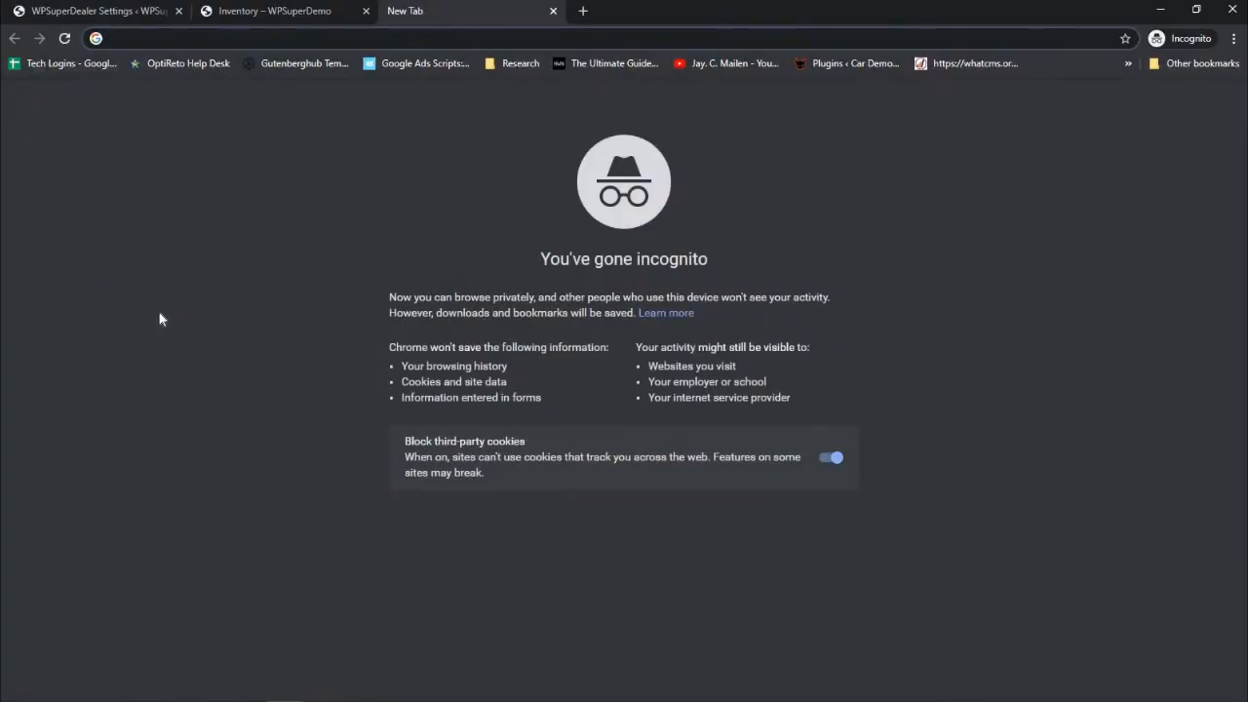
type("wpsuperdealer.com")
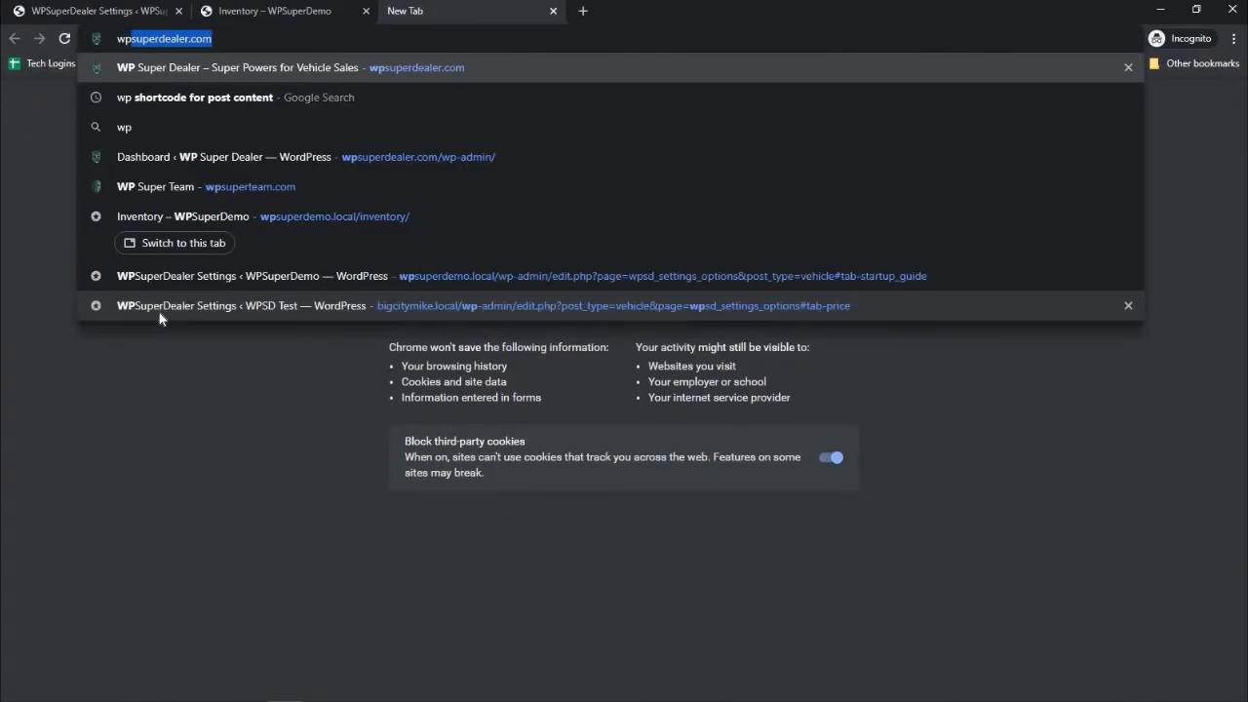
key("Return")
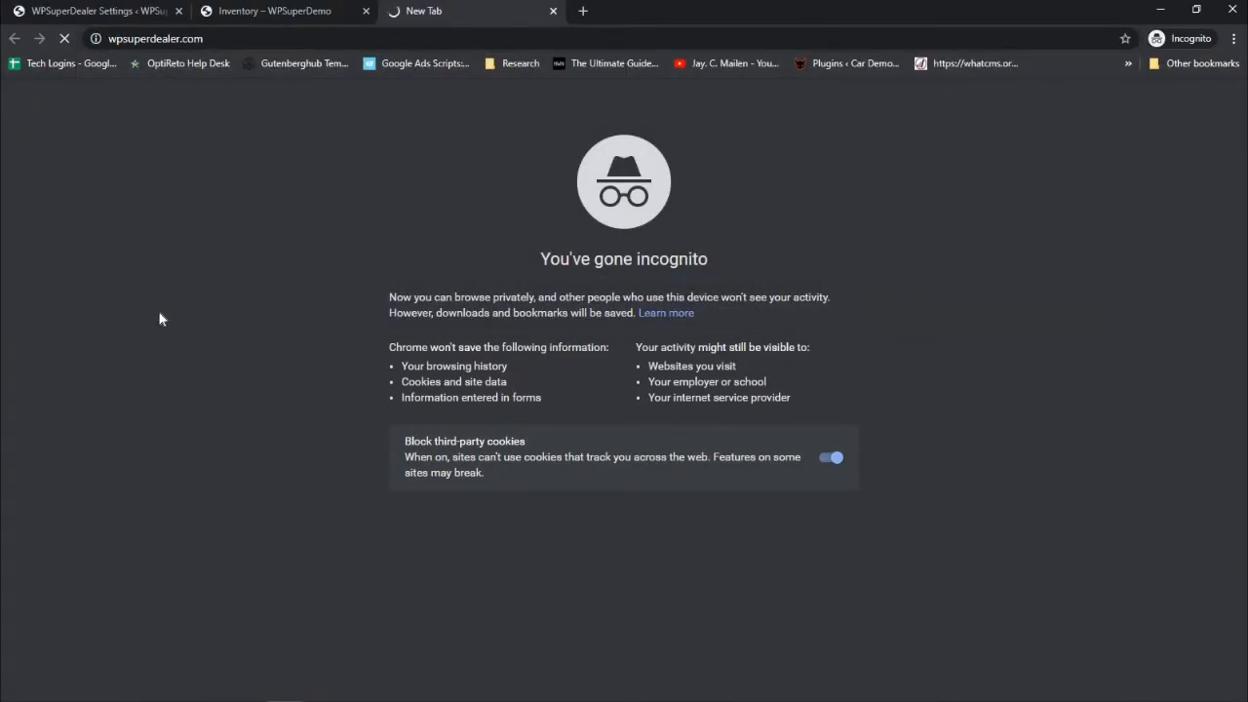